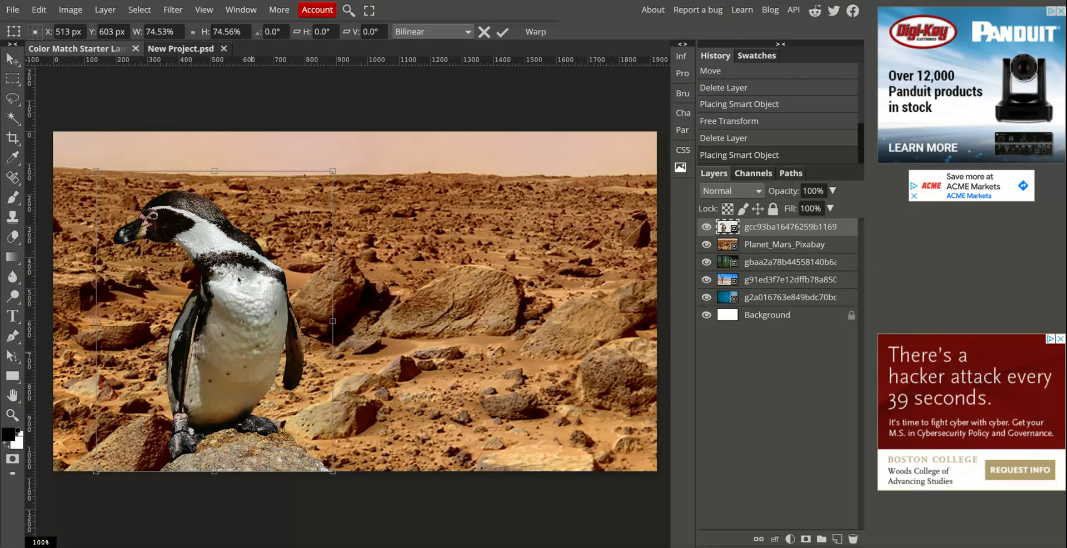
Delete the penguin layer and hide the Mars layer to preview the background images beneath it.
drag(249, 305, 297, 305)
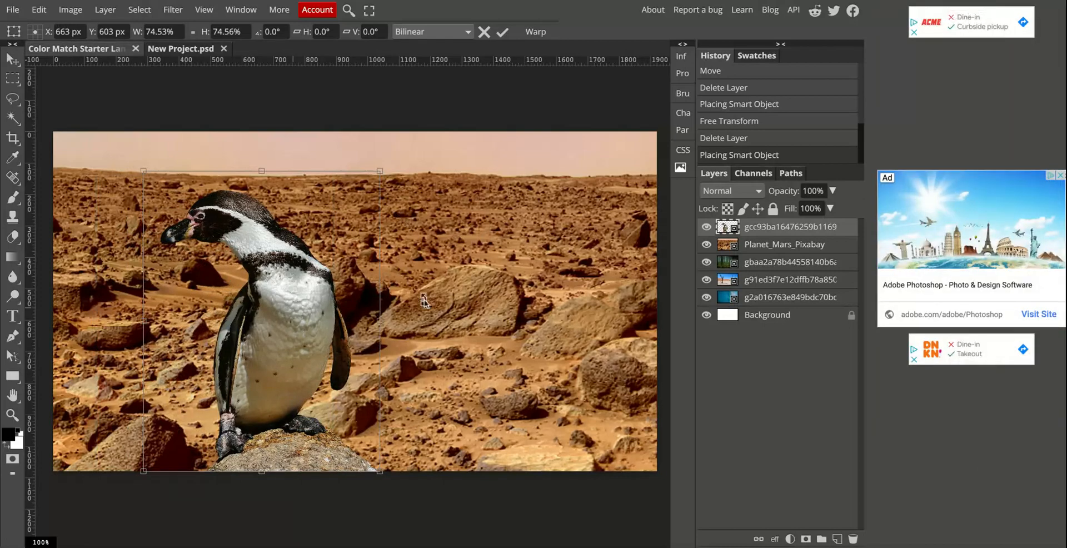
key(Delete)
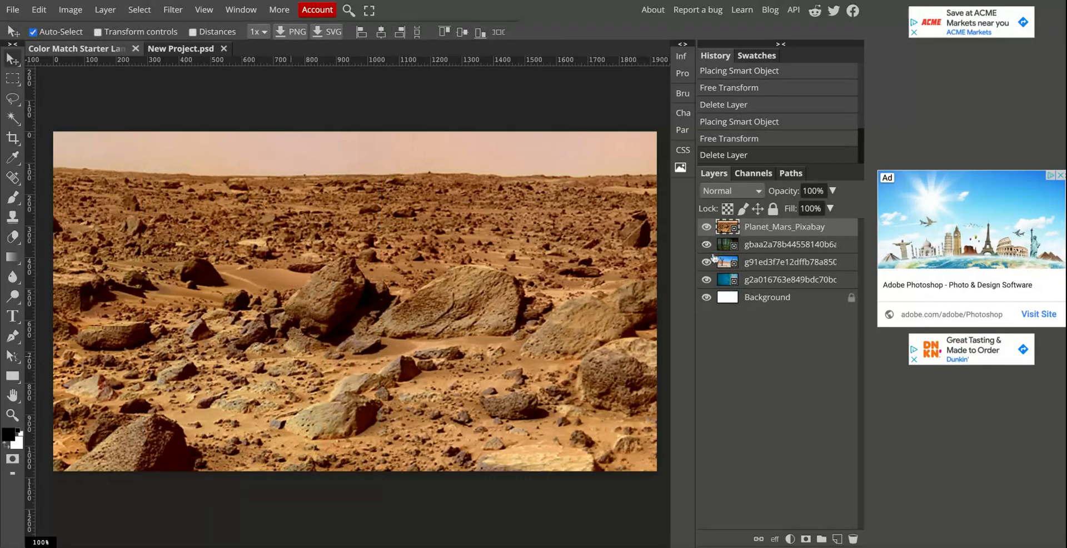
click(706, 228)
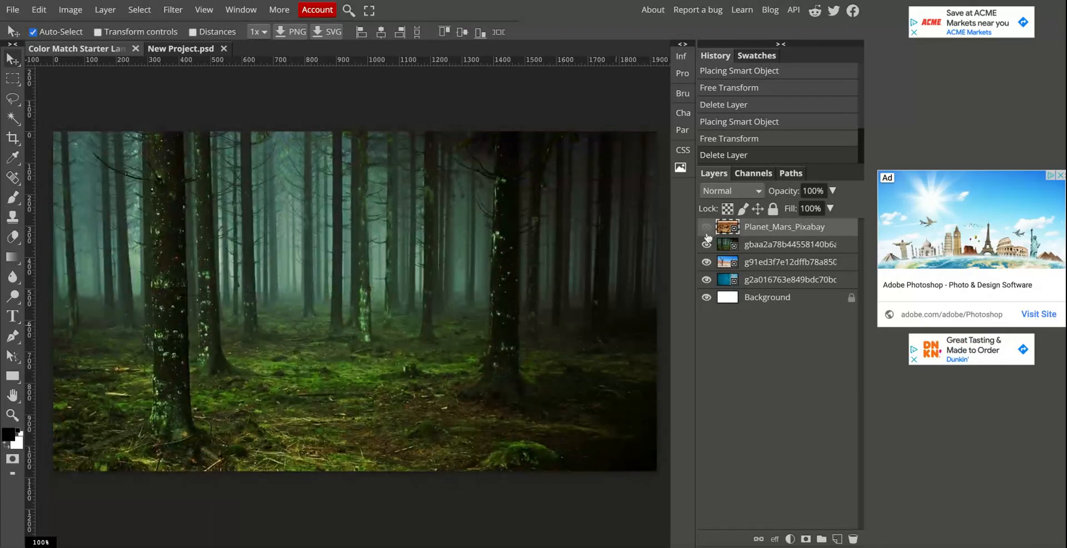
click(707, 229)
click(706, 227)
click(706, 245)
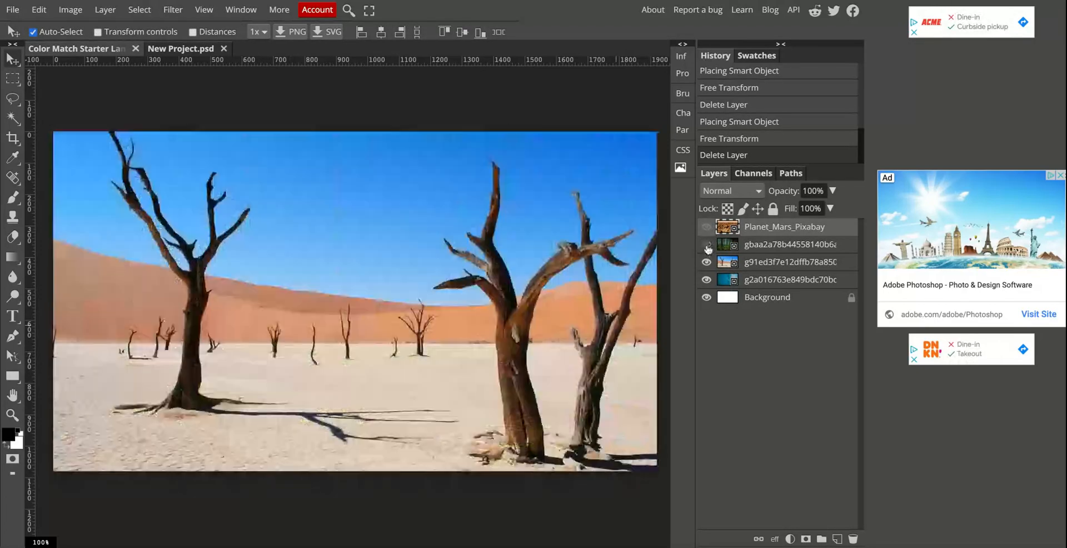
click(706, 246)
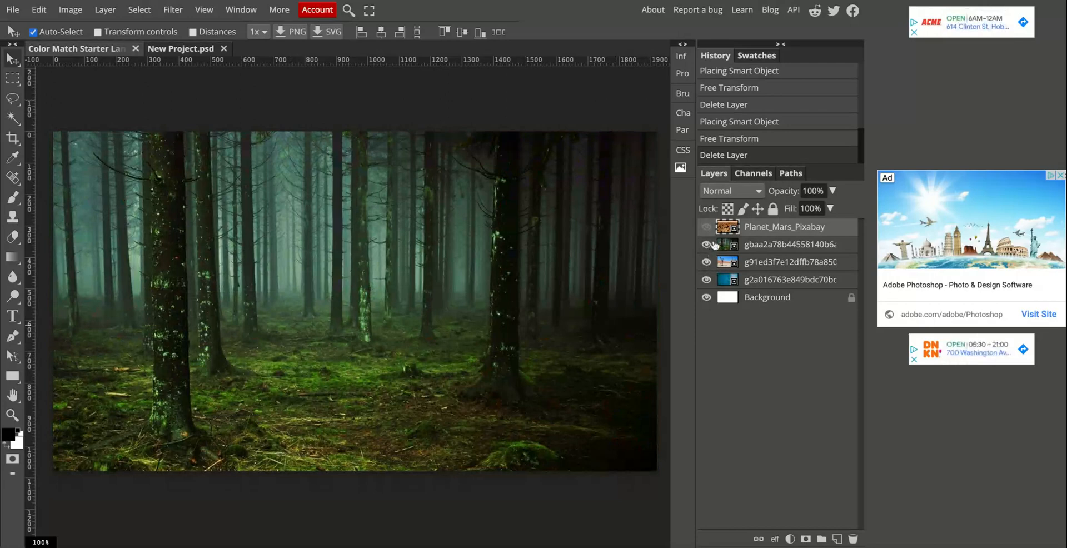
Delete the Mars, desert, blue image and white Background layers, keeping only the forest layer.
click(768, 248)
click(773, 231)
key(Delete)
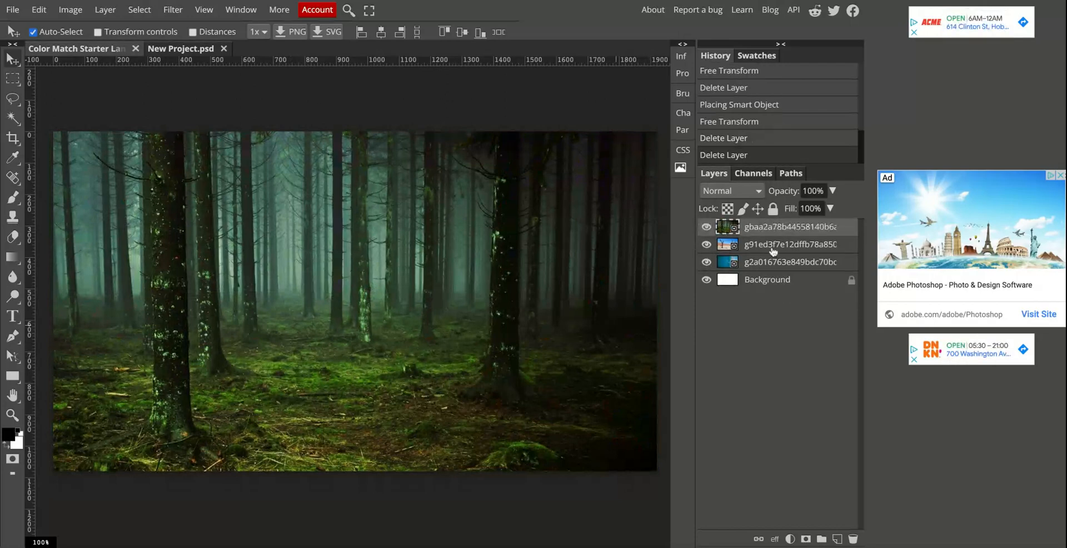
click(758, 247)
key(Delete)
key(Delete)
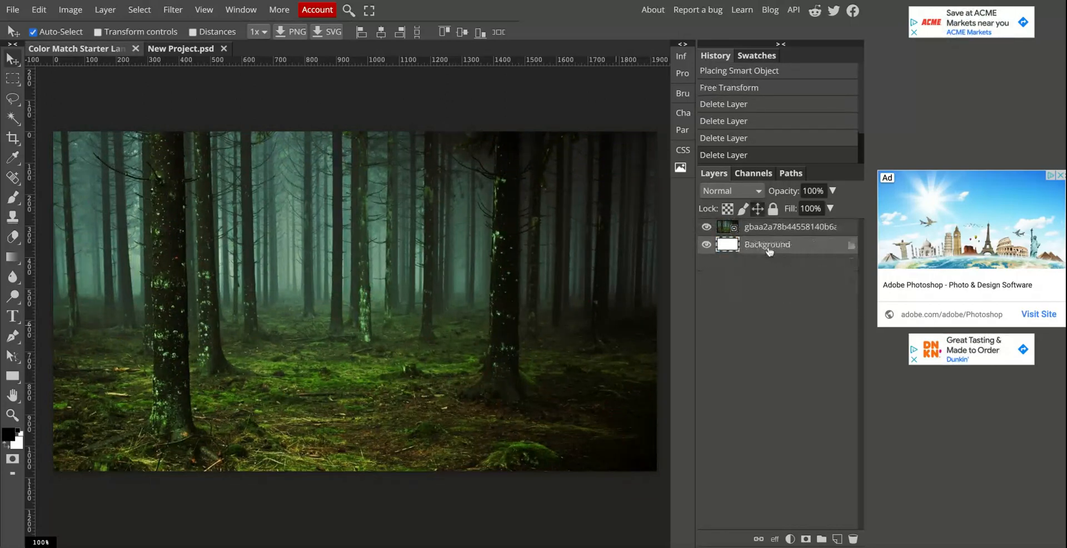
key(Delete)
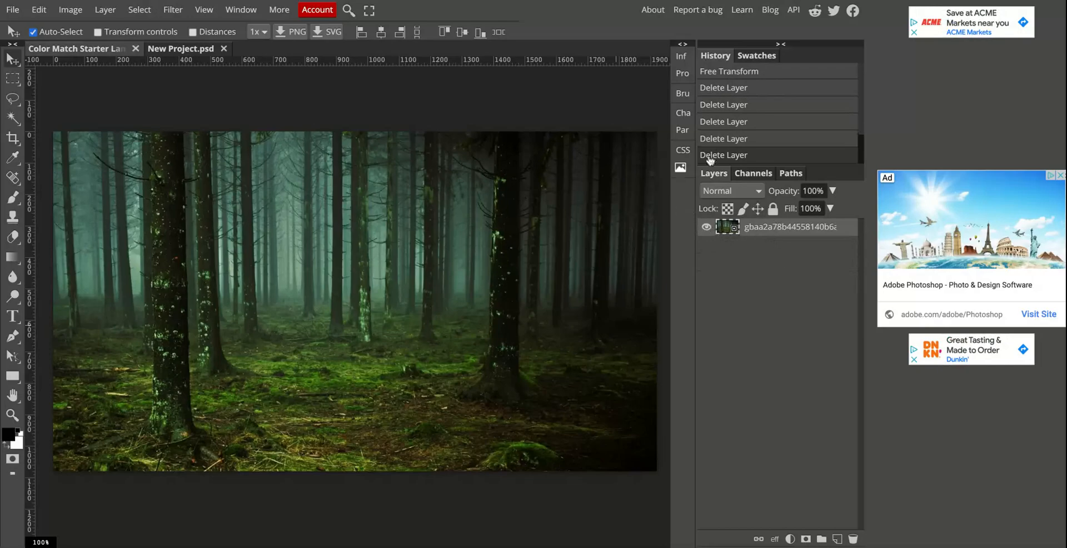
Search the image gallery for "polar bear", restricted to isolated images.
click(680, 167)
click(518, 81)
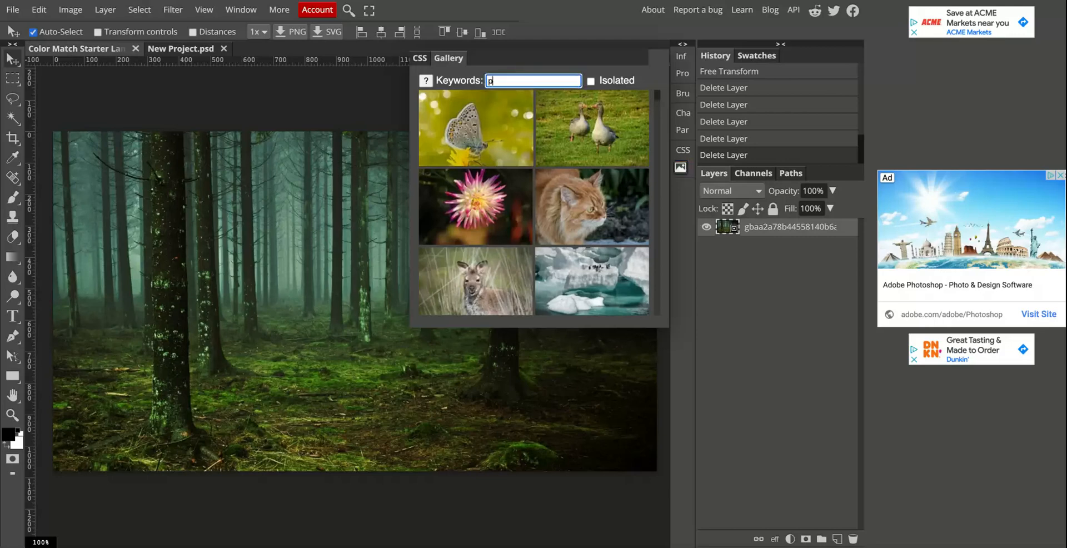
text(polar bear)
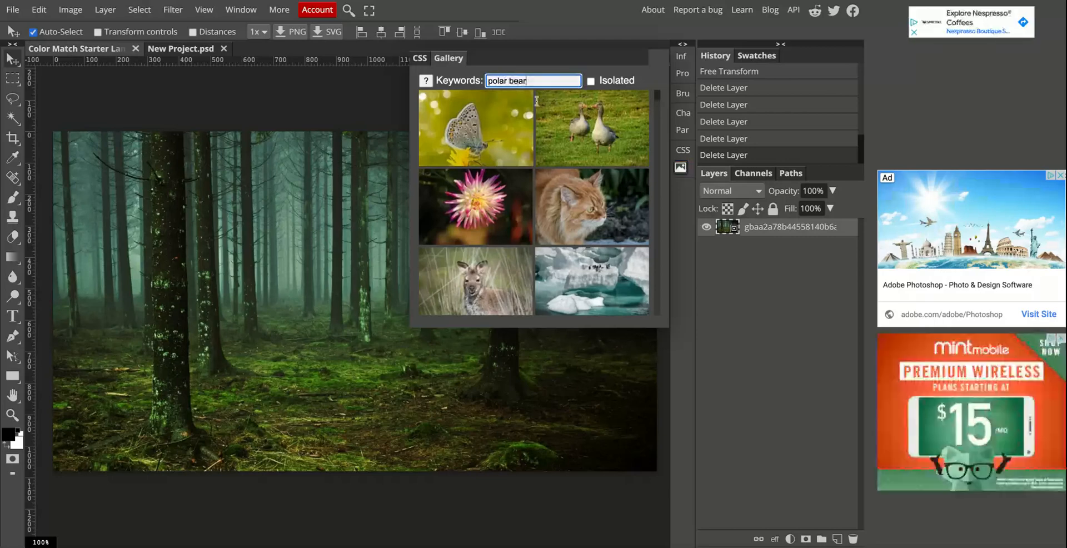
click(592, 82)
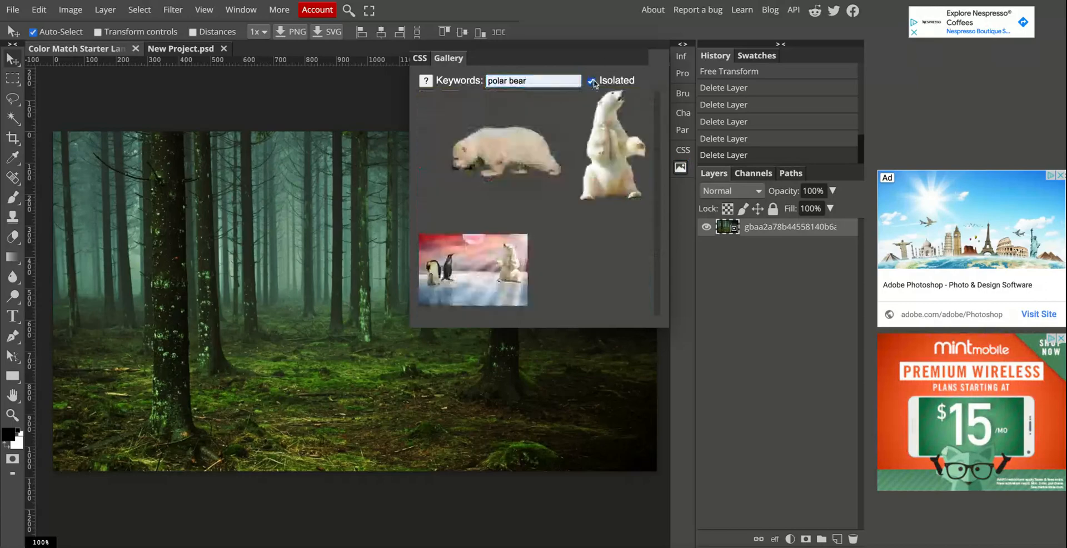
Insert the forward-facing polar bear standing on all fours from the gallery and close the gallery.
scroll(537, 184, down, 1)
scroll(536, 185, down, 5)
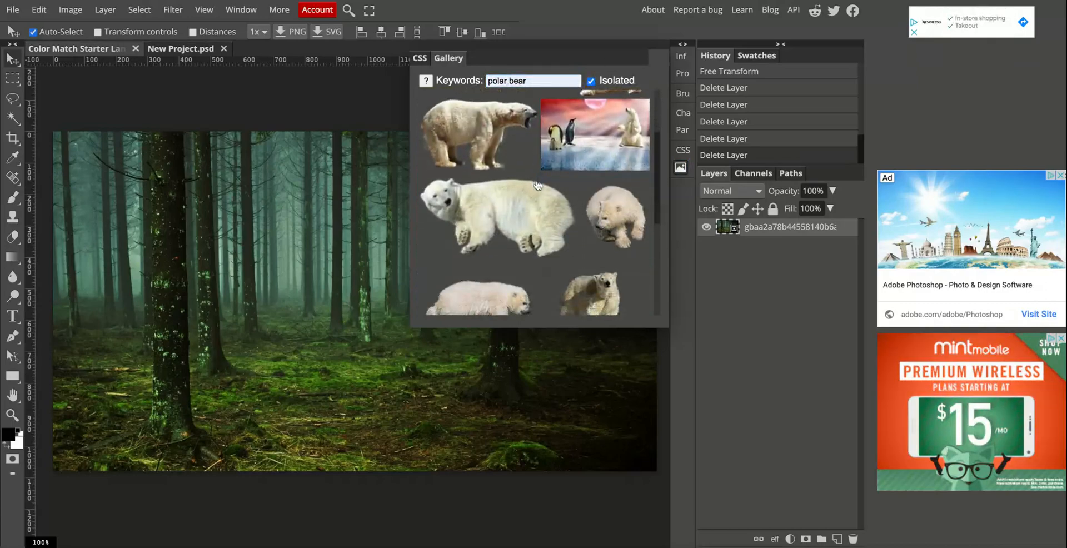
scroll(562, 200, down, 2)
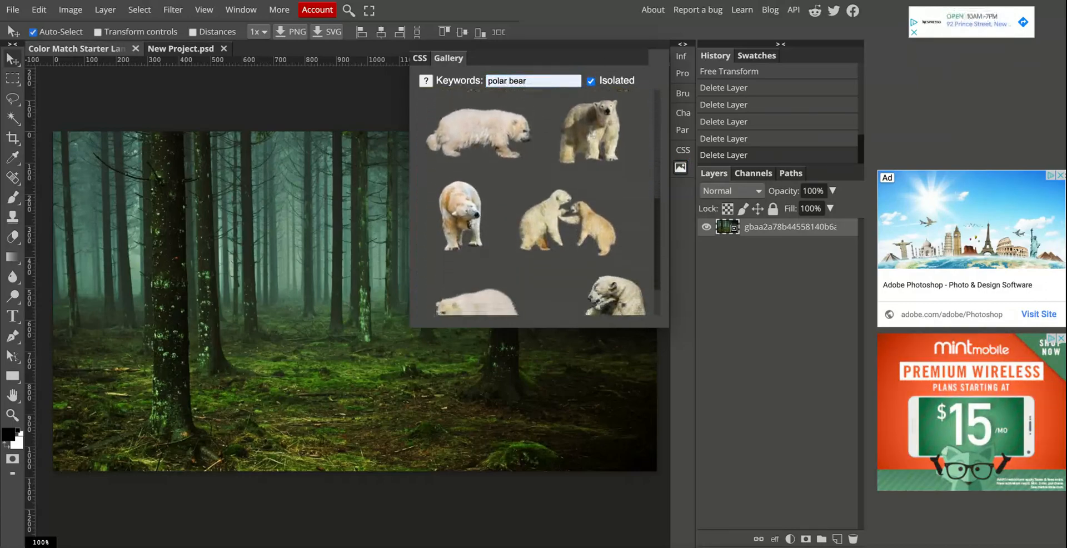
scroll(562, 200, down, 5)
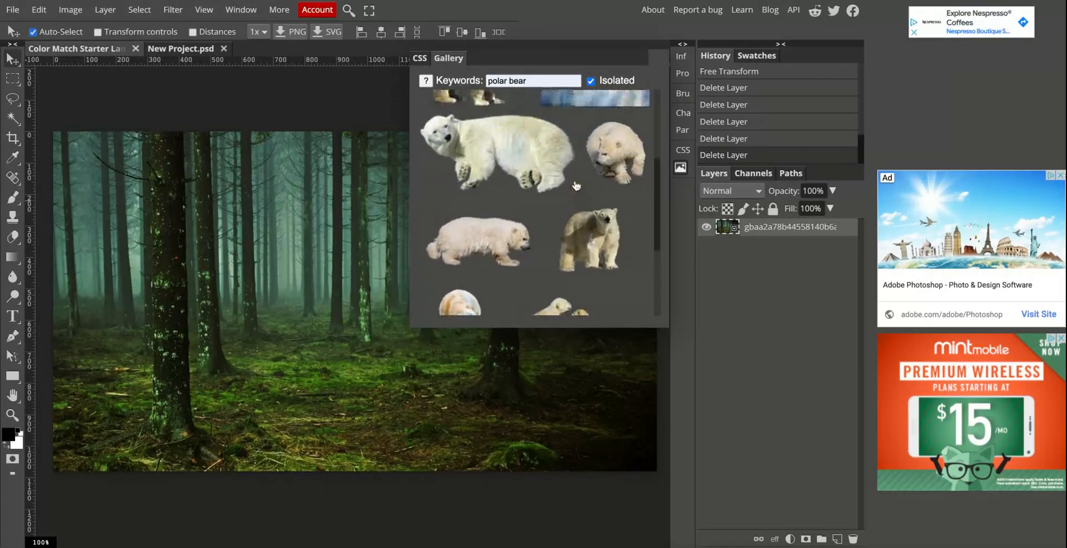
click(601, 240)
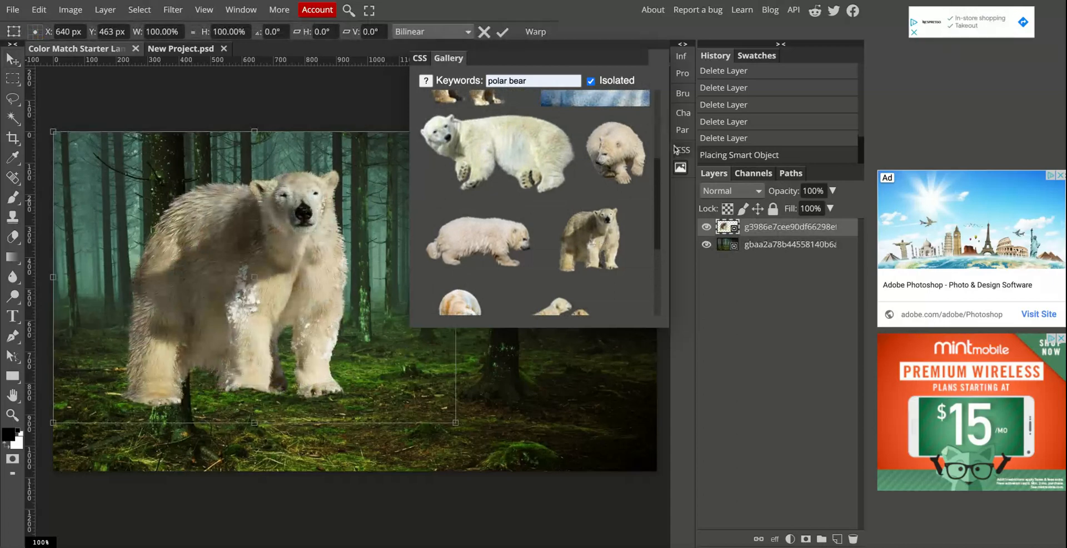
click(681, 167)
Scale the polar bear proportionally to about 54.8% and place it on the forest floor.
drag(144, 257, 272, 272)
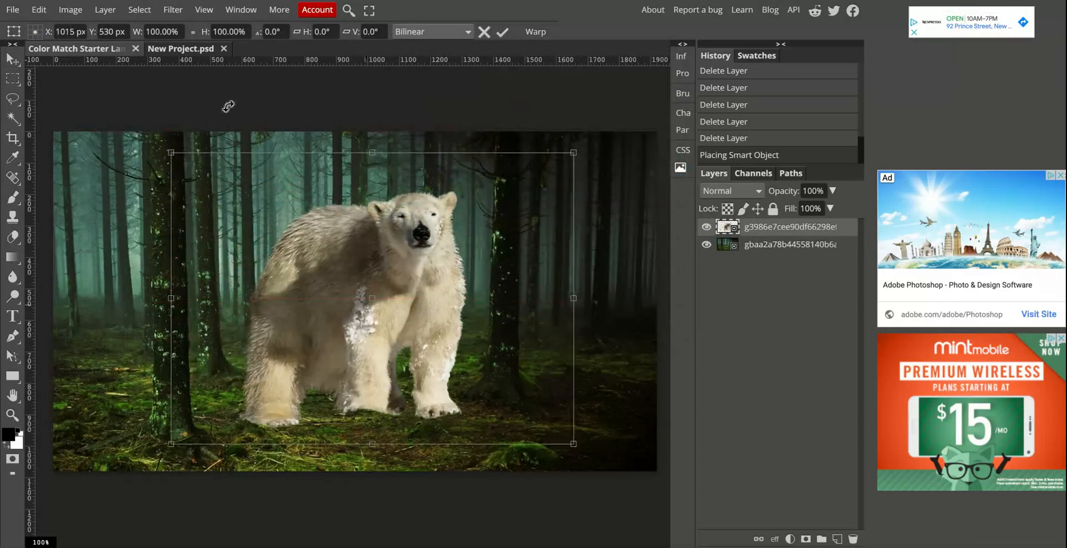
click(131, 11)
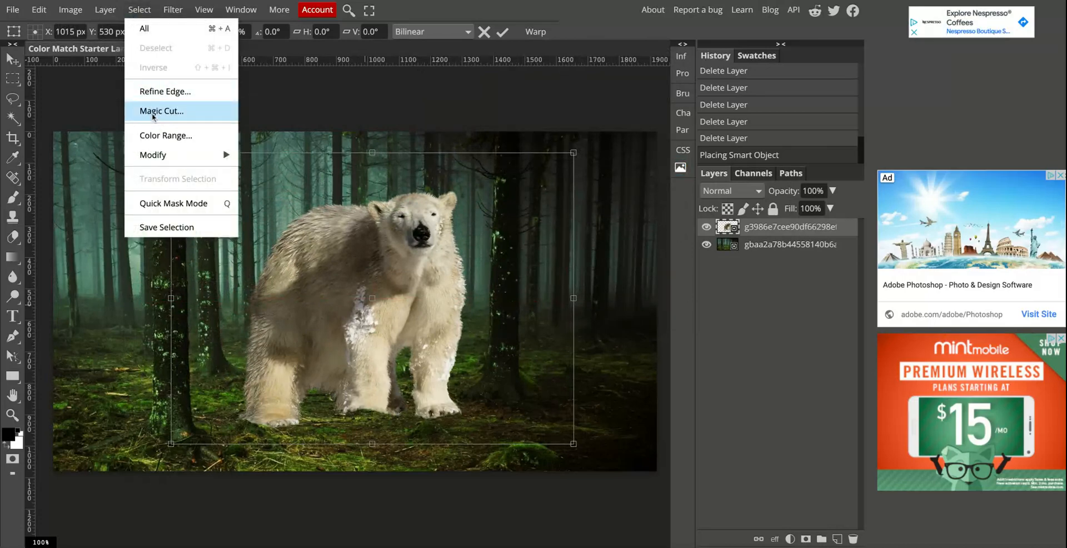
drag(370, 324, 381, 336)
drag(582, 165, 439, 270)
drag(243, 431, 261, 389)
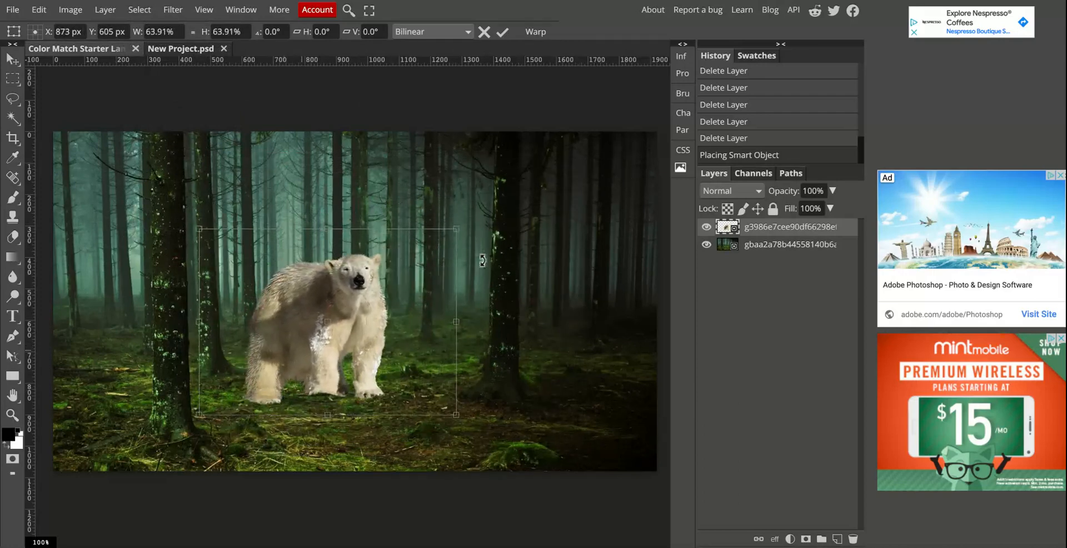
drag(455, 230, 422, 253)
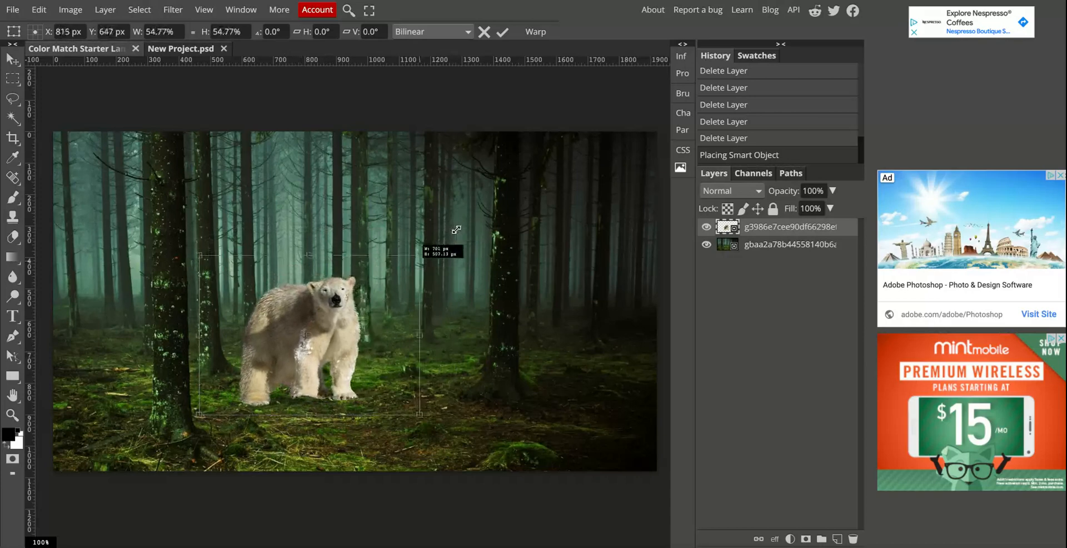
Position the polar bear just beside the large foreground tree trunk and apply the transform.
drag(302, 344, 318, 340)
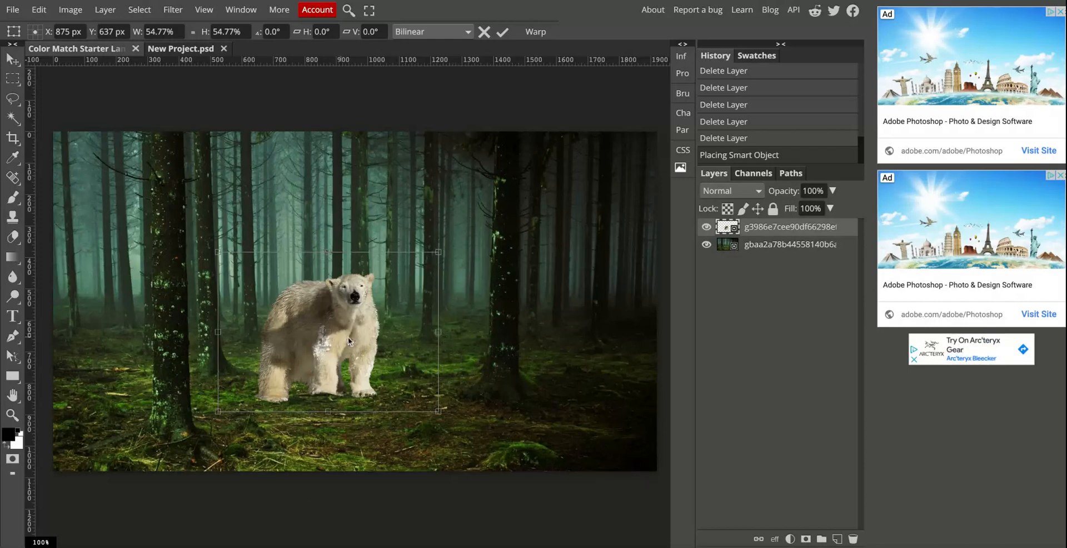
drag(348, 337, 346, 321)
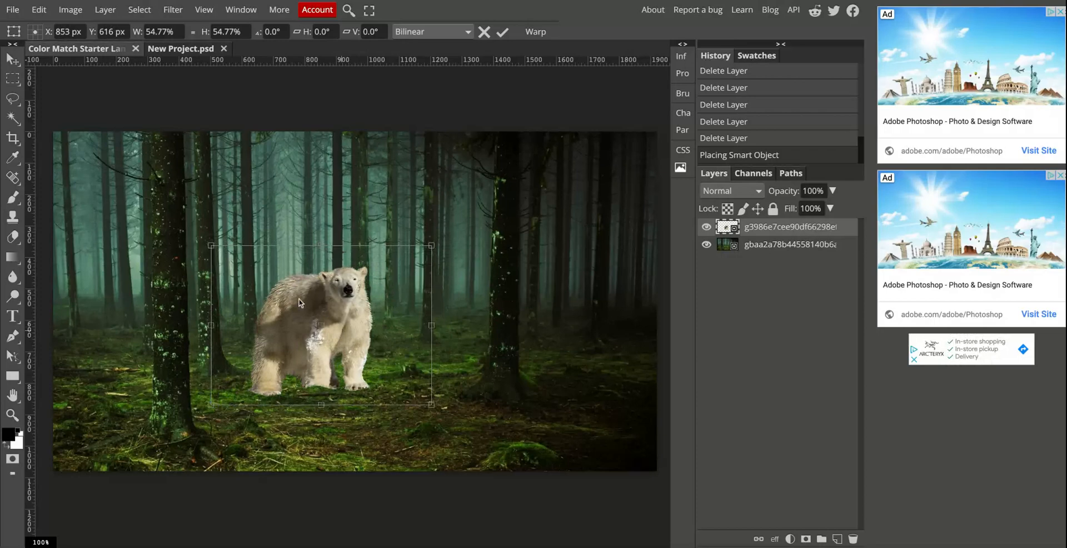
drag(366, 318, 268, 318)
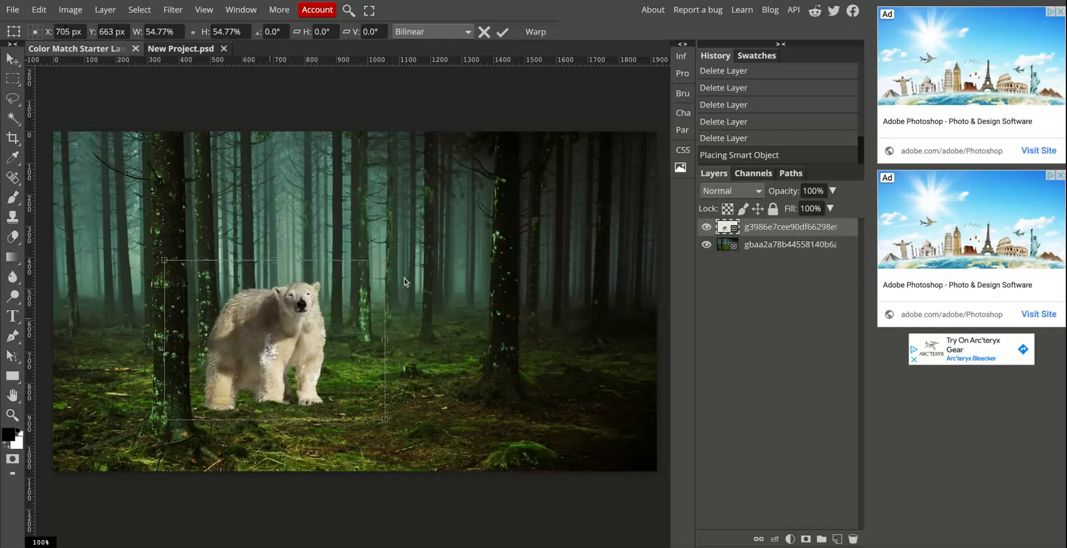
click(770, 244)
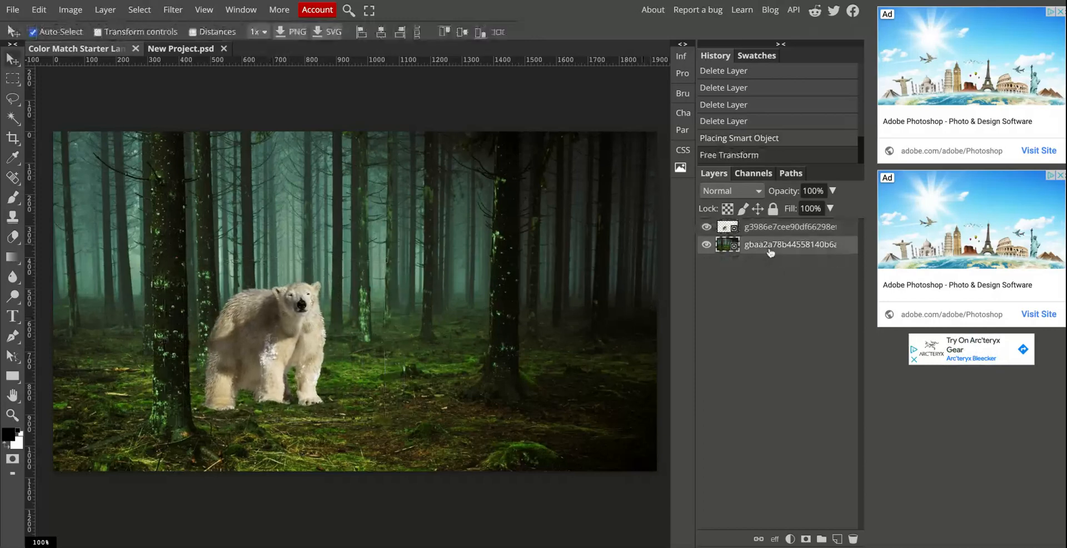
drag(285, 329, 280, 331)
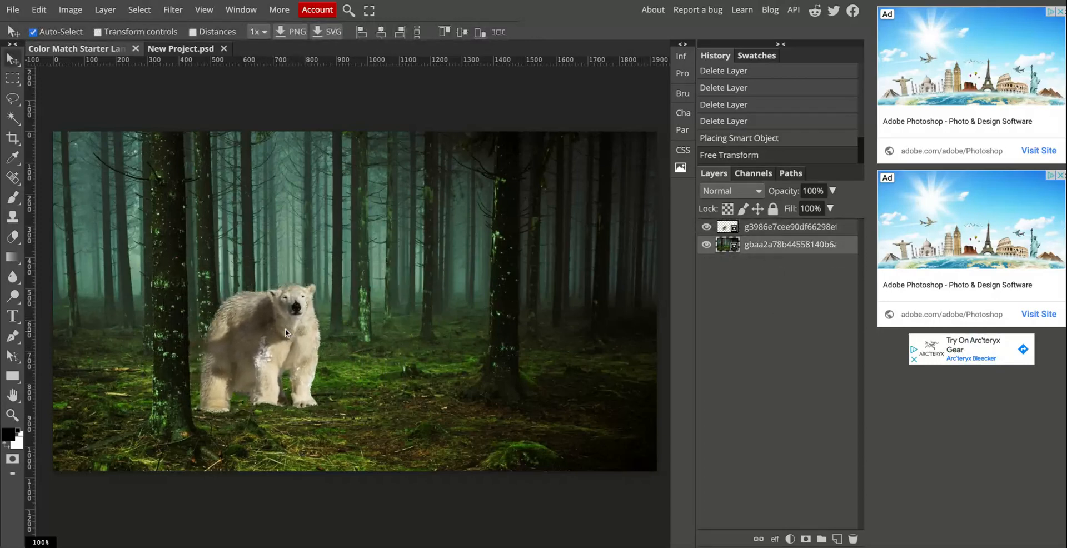
Duplicate the forest layer, move the copy above the polar bear layer and toggle its visibility to check the coverage.
click(803, 250)
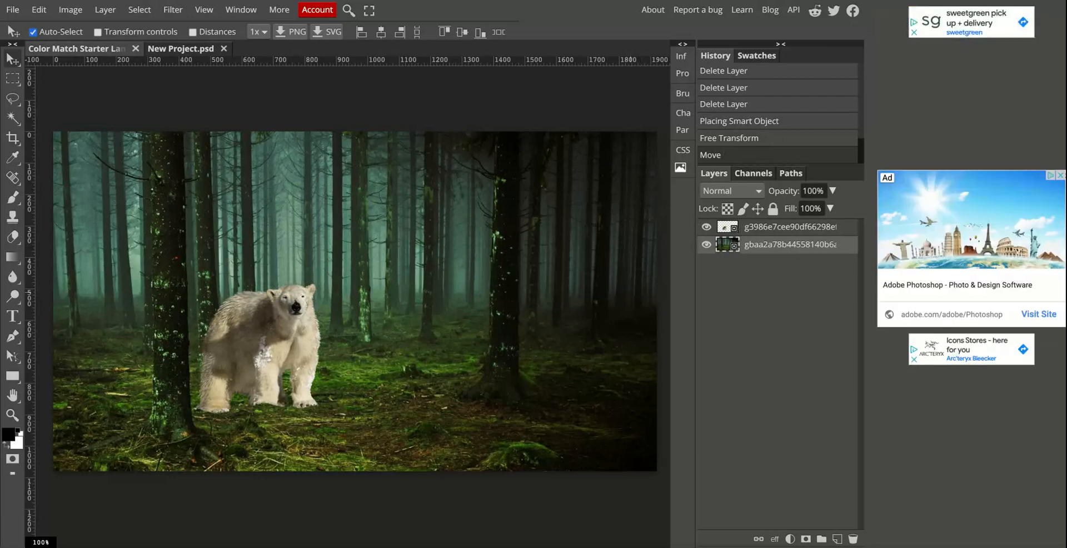
click(705, 244)
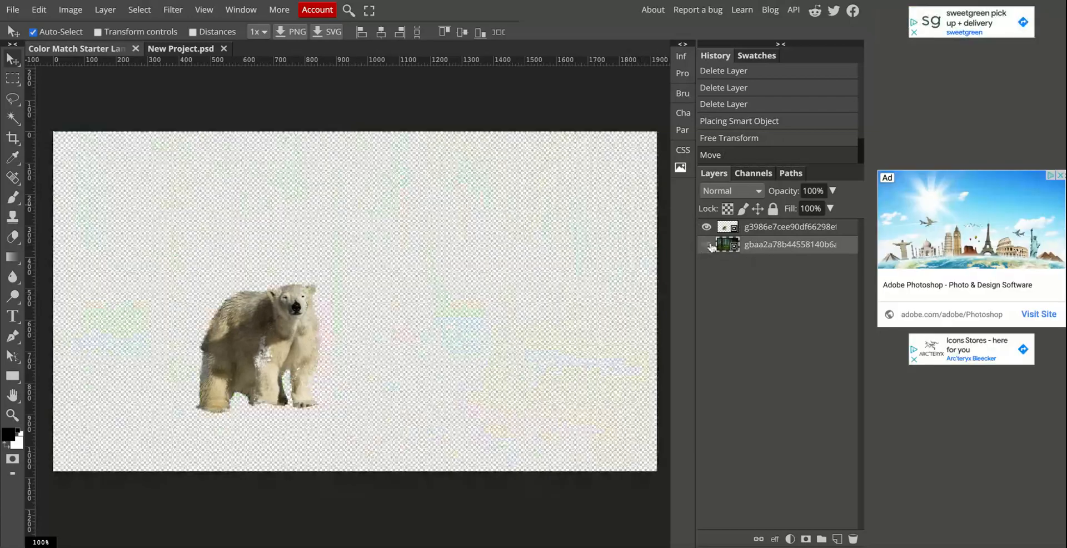
click(705, 244)
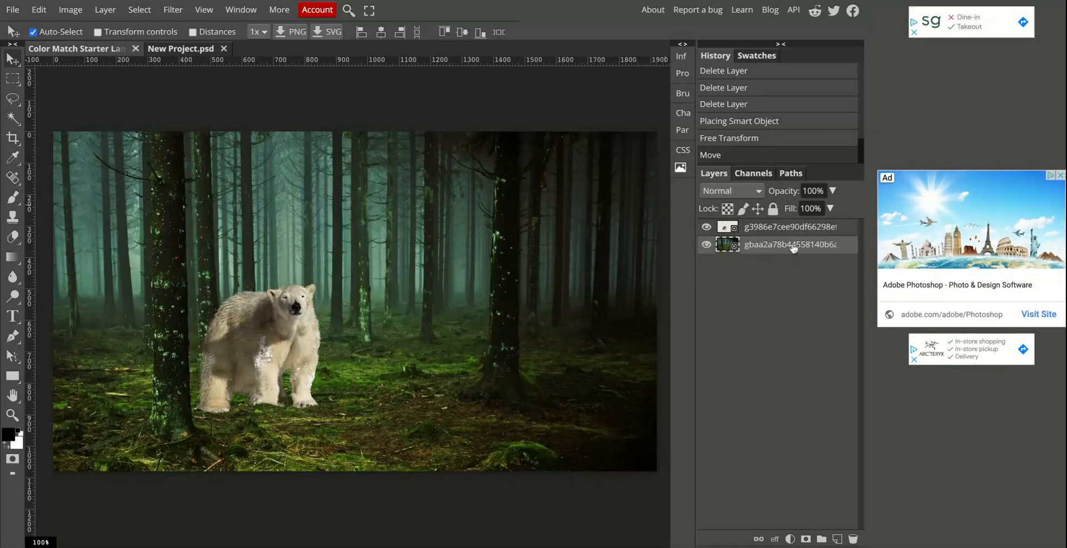
click(105, 9)
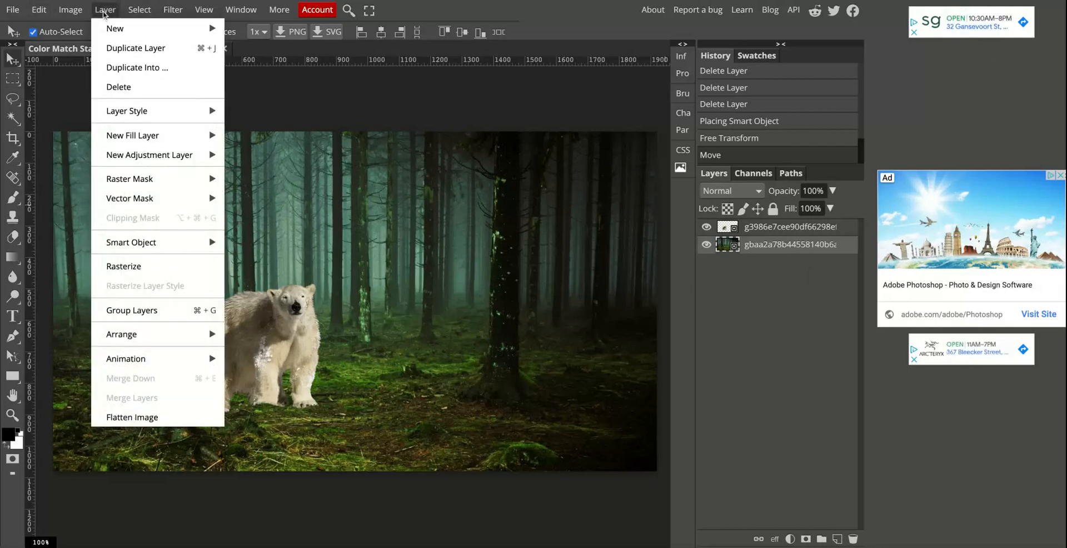
click(109, 50)
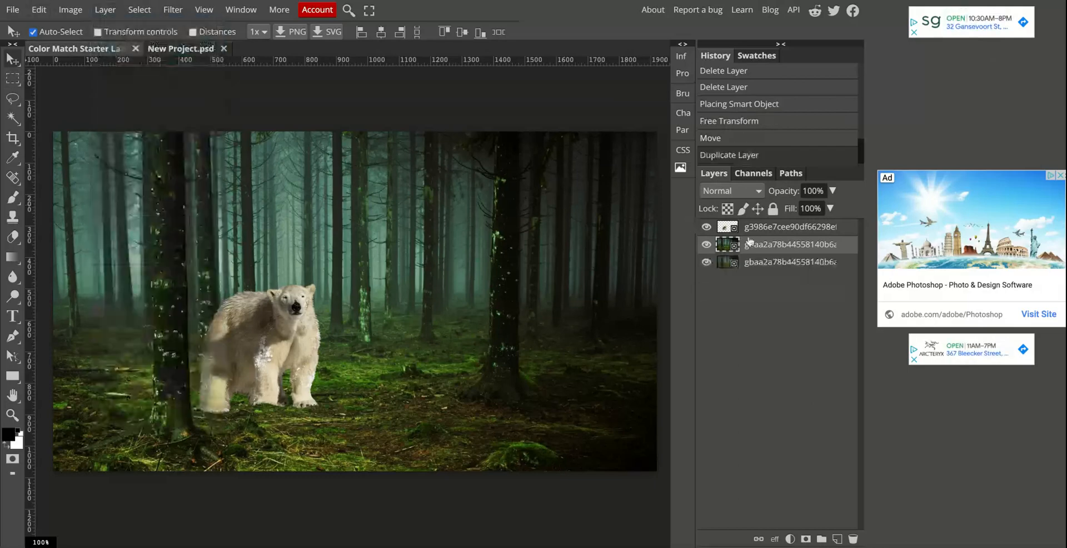
drag(760, 249, 749, 225)
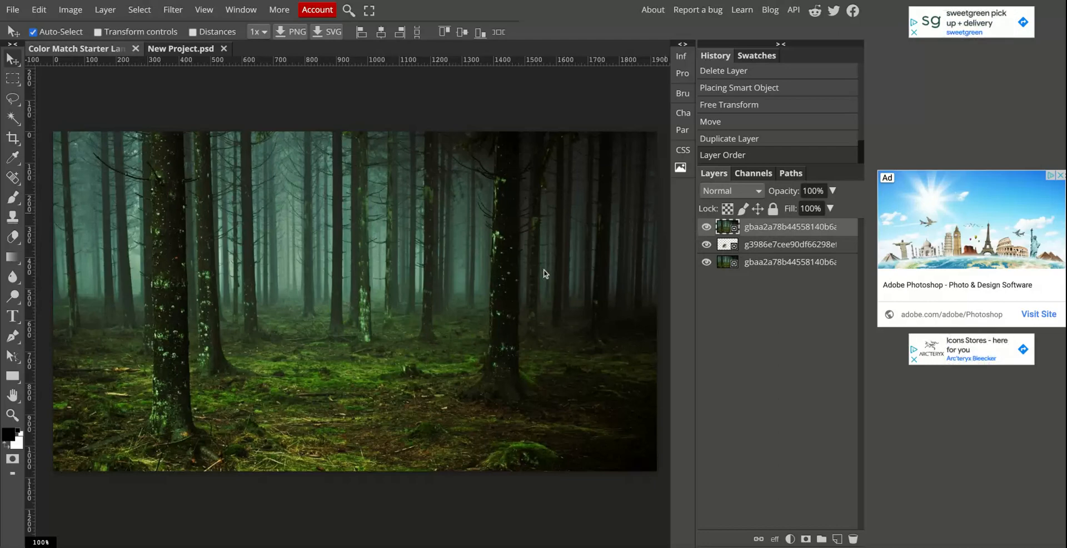
click(706, 227)
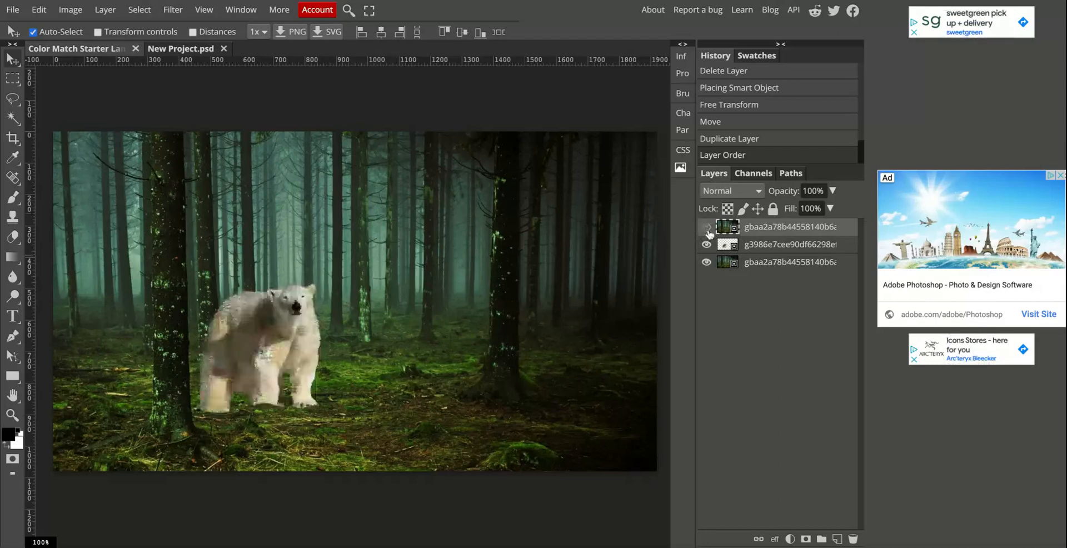
click(707, 227)
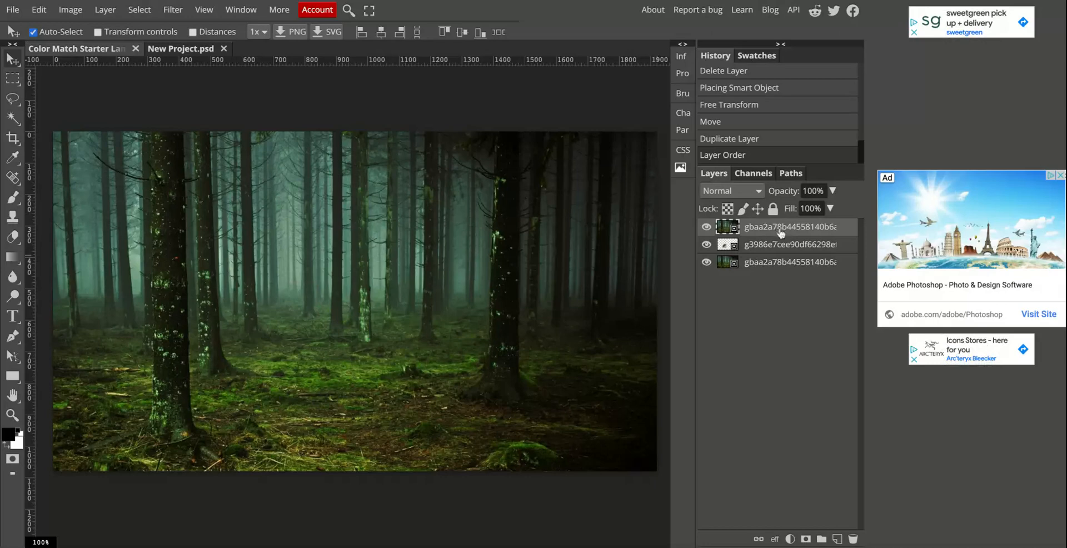
Apply the Average blur filter to the forest copy above the polar bear.
click(173, 10)
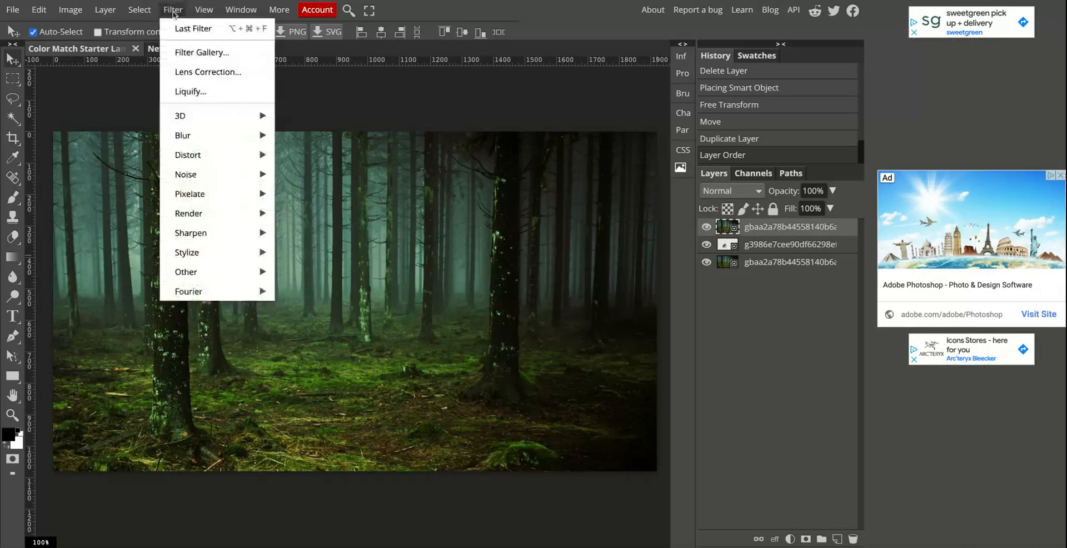
mouse_move(208, 143)
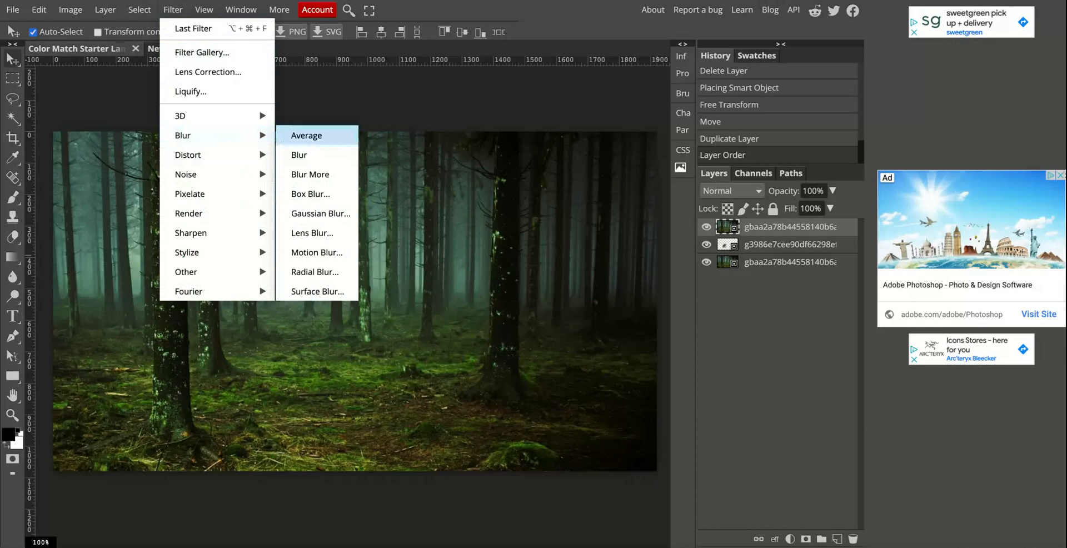
click(306, 135)
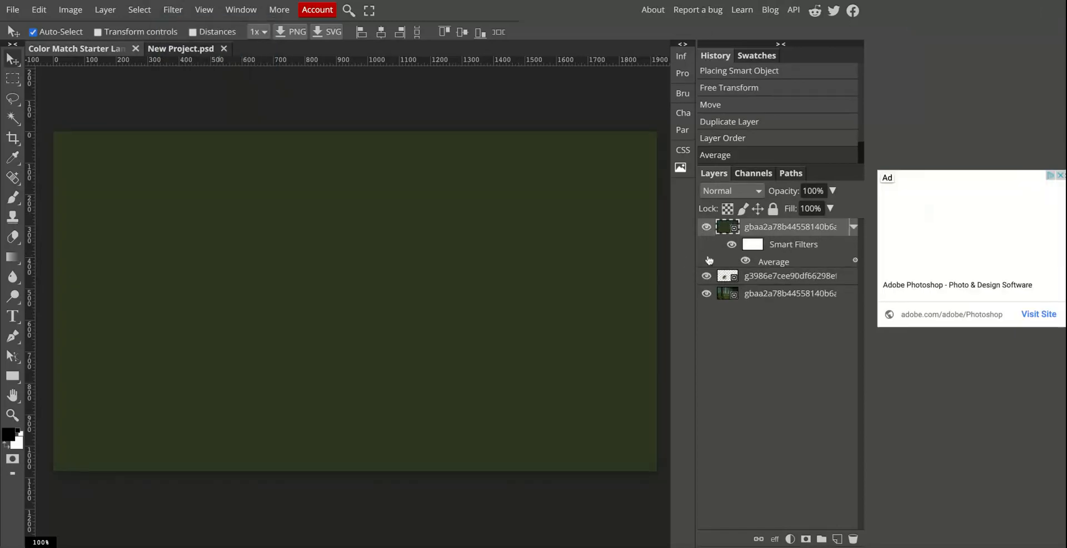
Toggle the averaged forest copy's visibility to compare it with the original scene and review the Blur filter options.
click(706, 226)
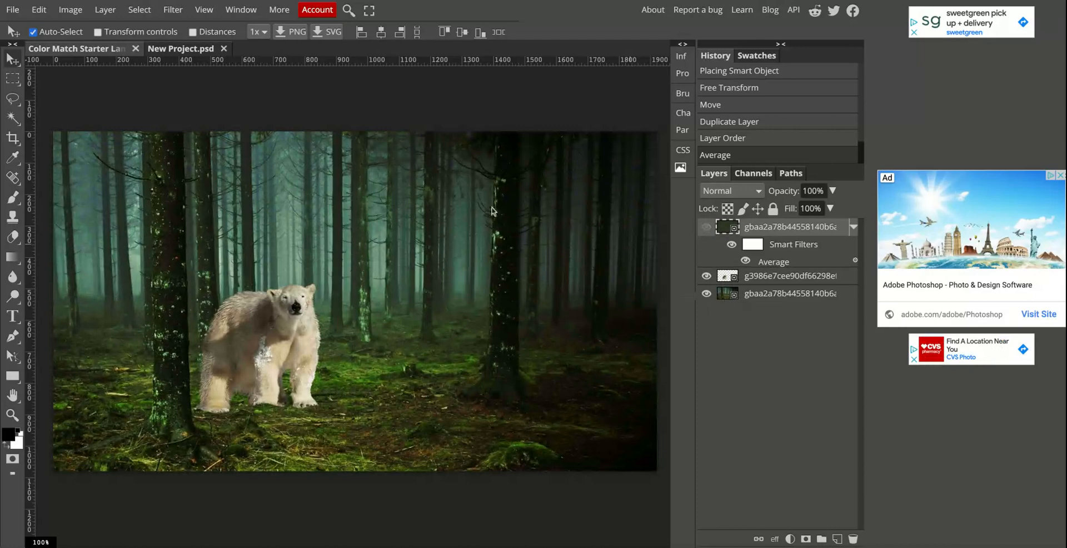
click(705, 226)
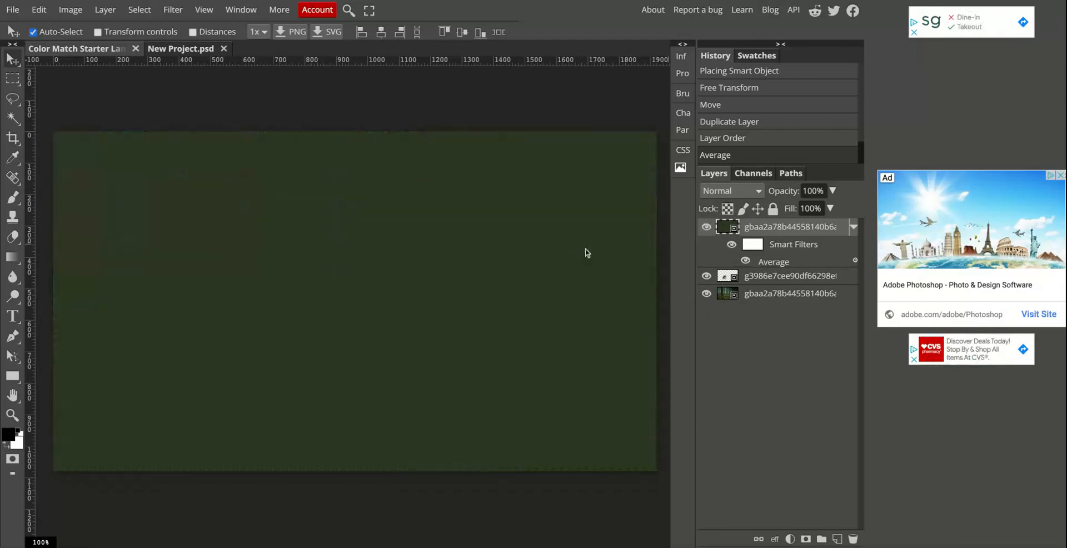
click(705, 227)
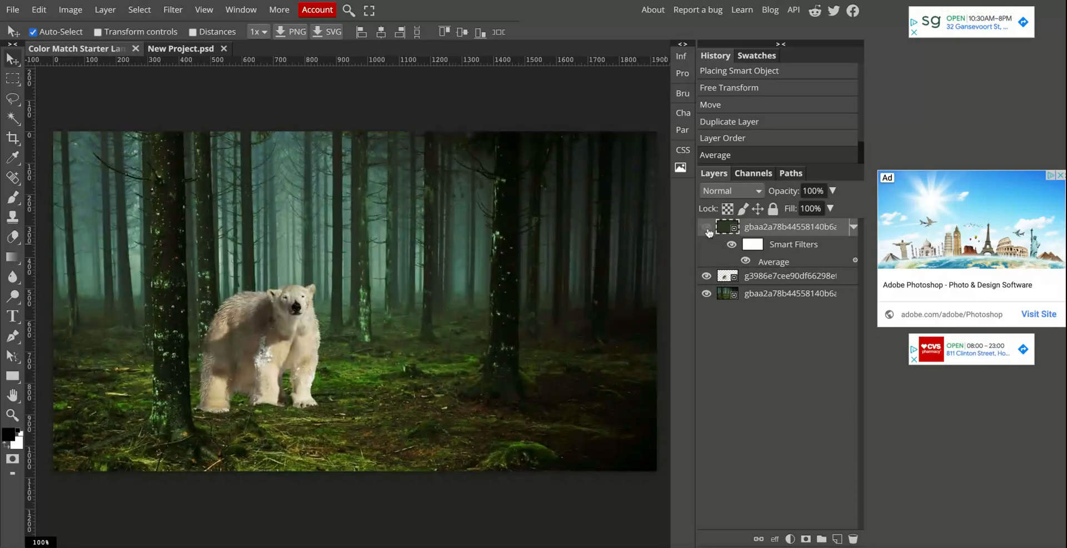
click(706, 227)
click(173, 10)
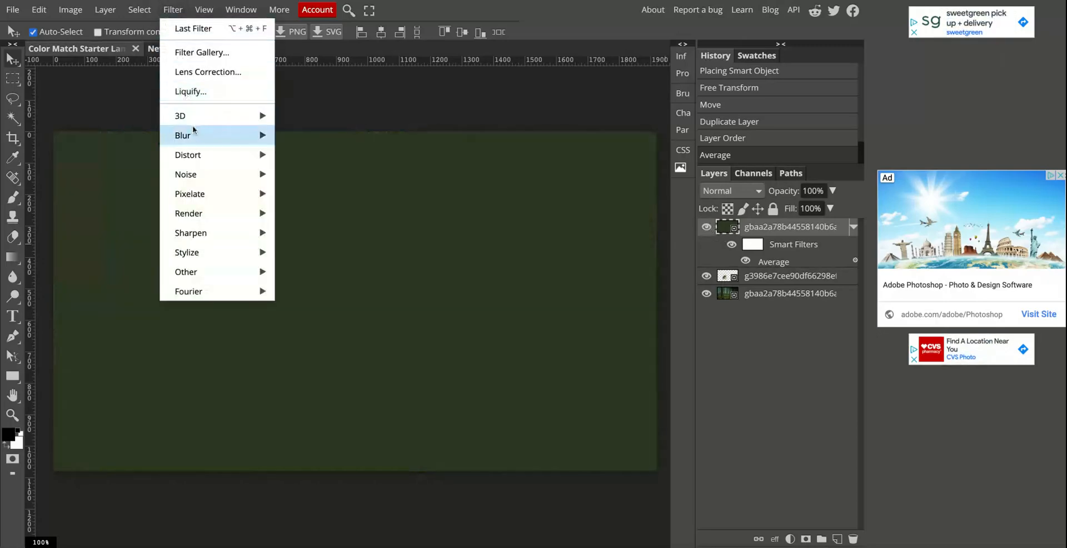
mouse_move(195, 135)
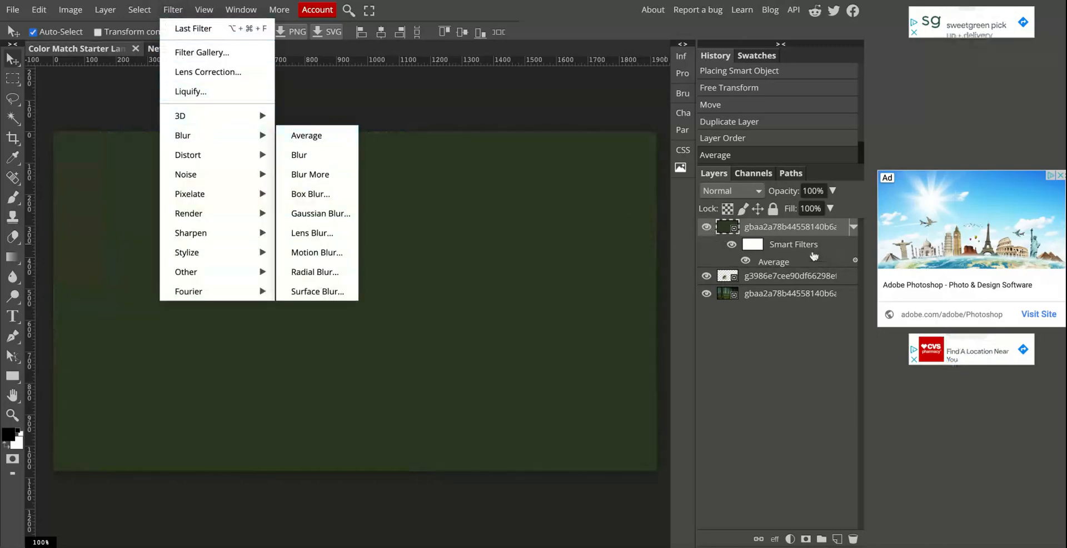
click(316, 135)
Try the Linear Light and Soft Light blend modes on the averaged forest copy, ending on Linear Light.
click(758, 192)
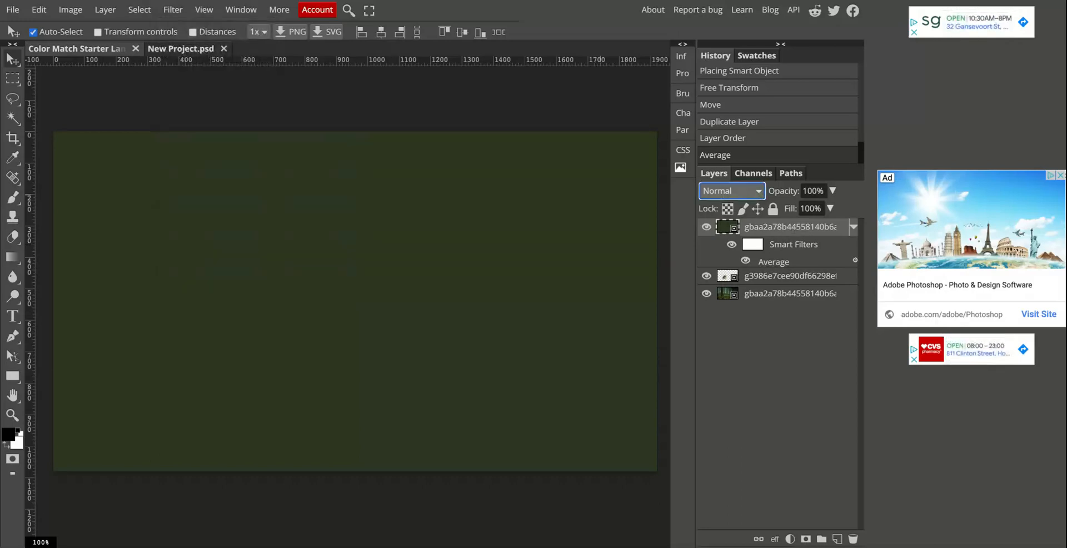
click(740, 407)
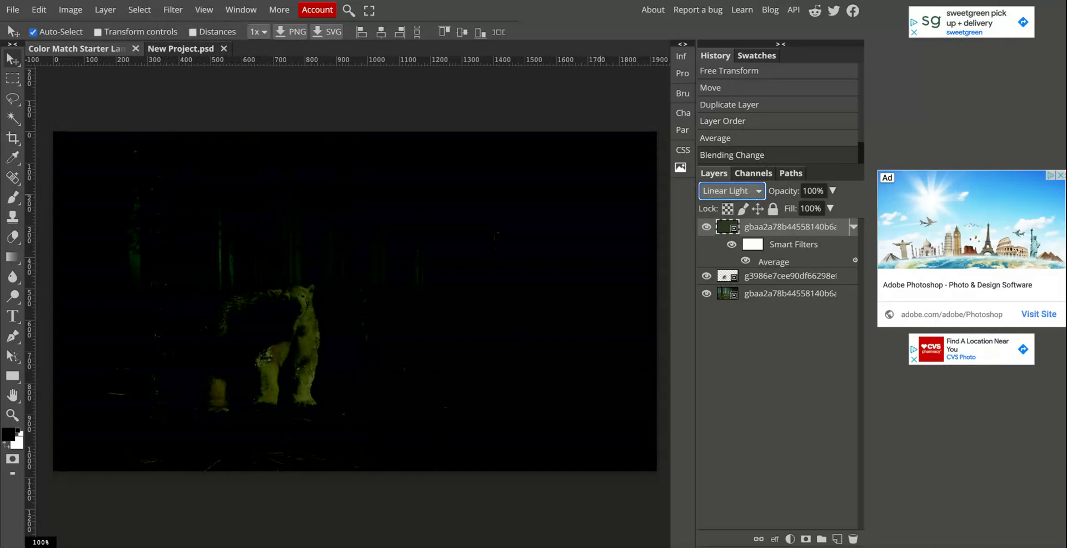
click(731, 158)
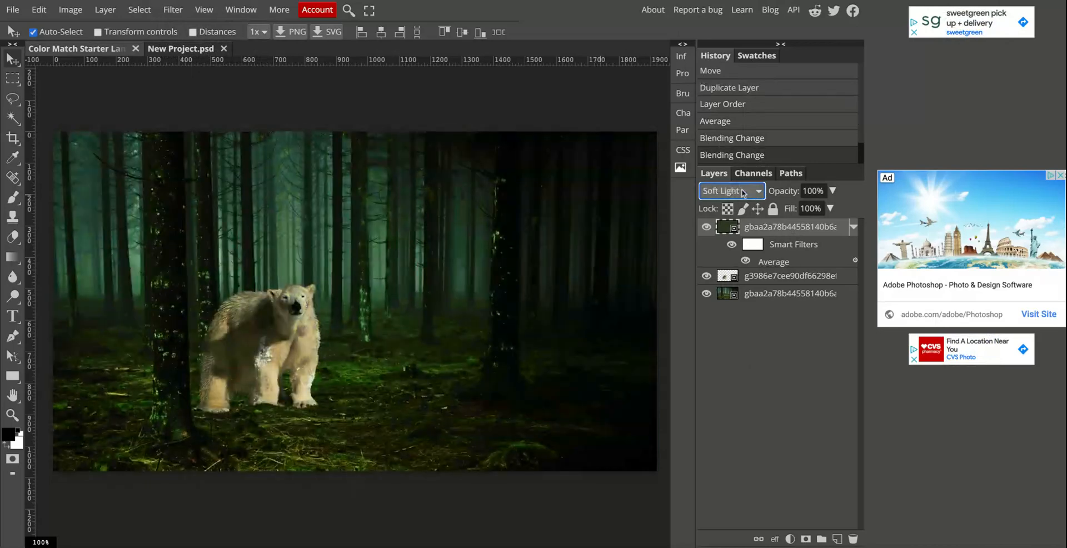
click(743, 192)
click(731, 224)
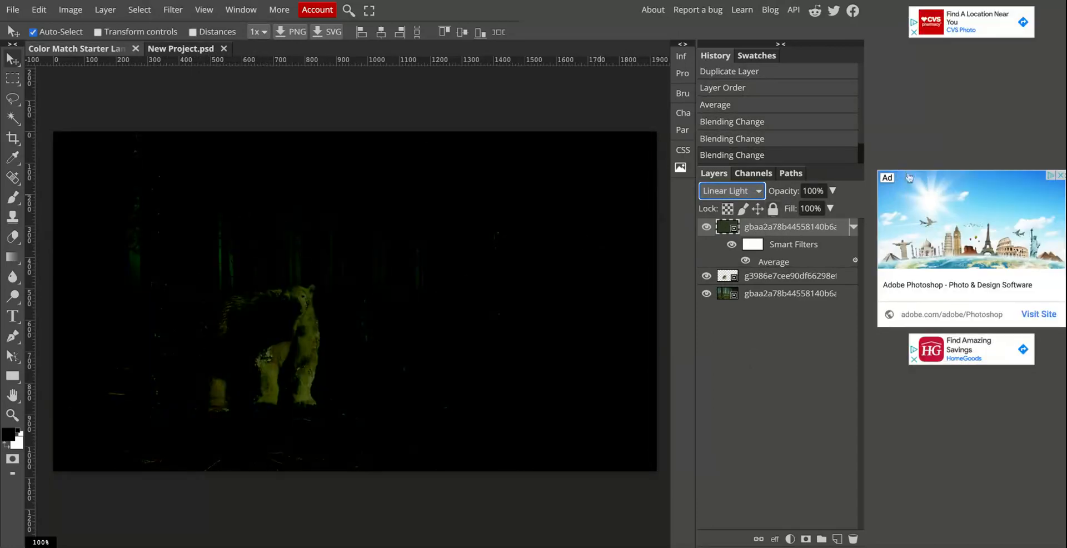
Try the Linear Light averaged layer at 36% opacity and at 57% opacity.
click(833, 190)
drag(833, 209, 796, 209)
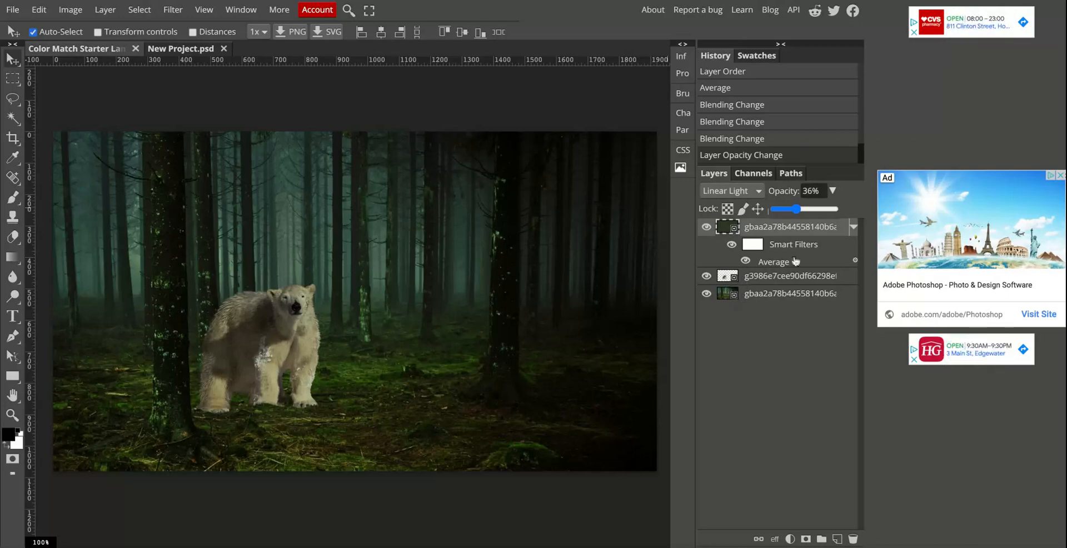
drag(796, 210, 809, 210)
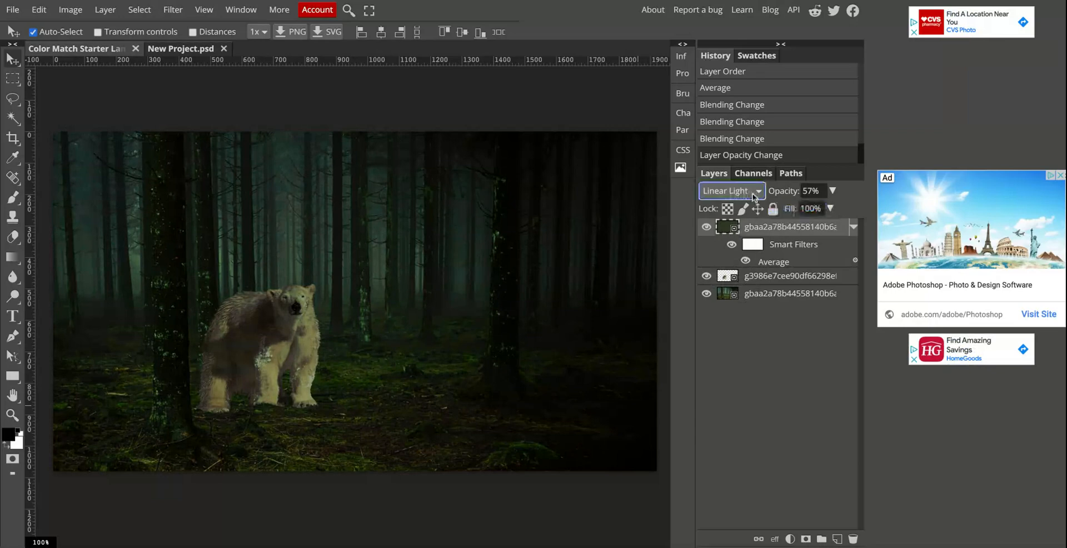
Try the averaged forest copy in Normal blend mode at 63% opacity.
click(735, 206)
click(832, 192)
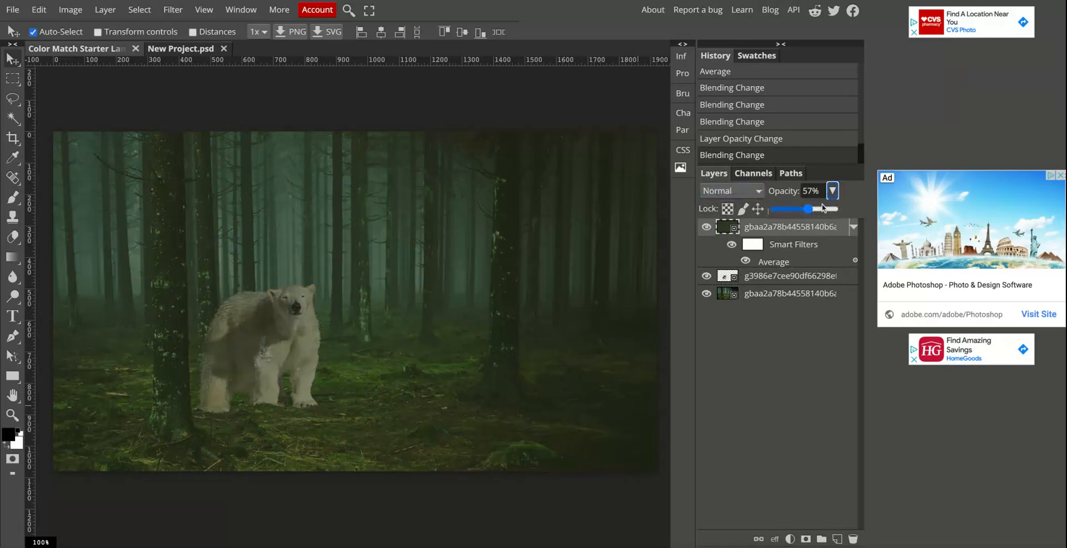
drag(822, 208, 838, 209)
click(813, 209)
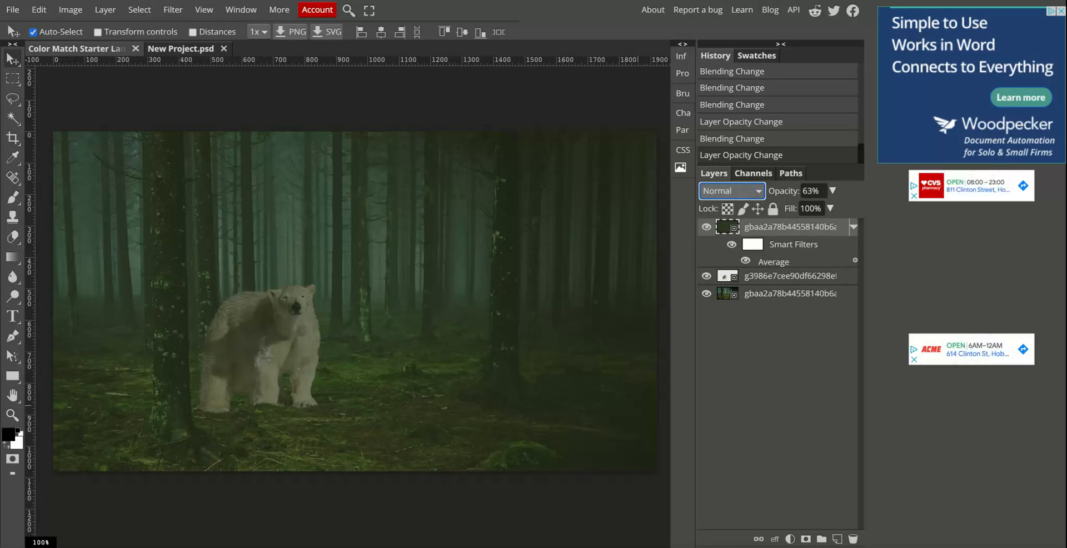
Set the averaged forest copy to Linear Light at 42% opacity and toggle its visibility to compare the effect.
click(735, 408)
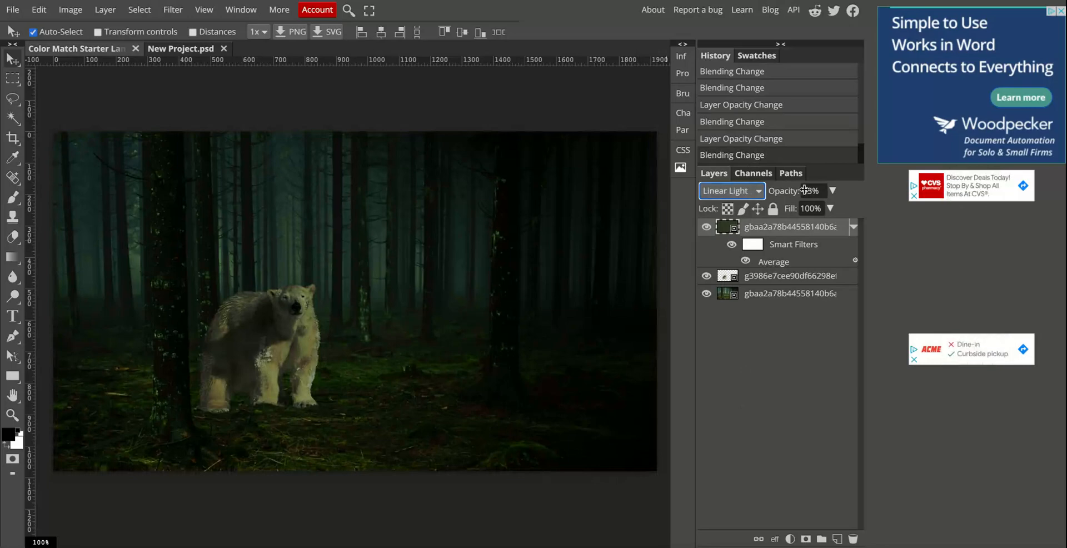
mouse_move(831, 191)
mouse_down()
mouse_move(811, 214)
mouse_move(816, 194)
mouse_up()
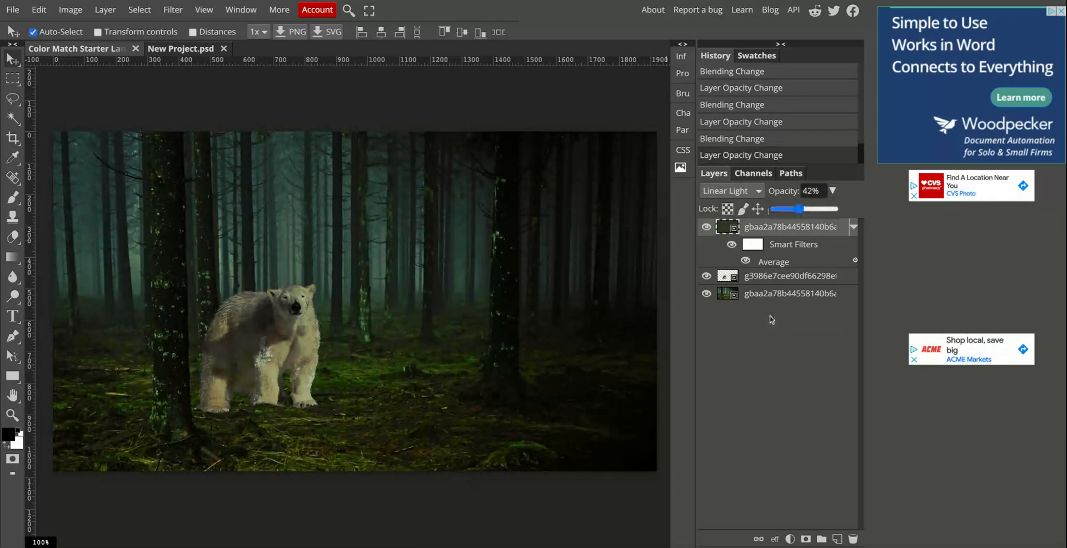
click(707, 228)
click(706, 227)
click(706, 227)
click(706, 227)
click(706, 227)
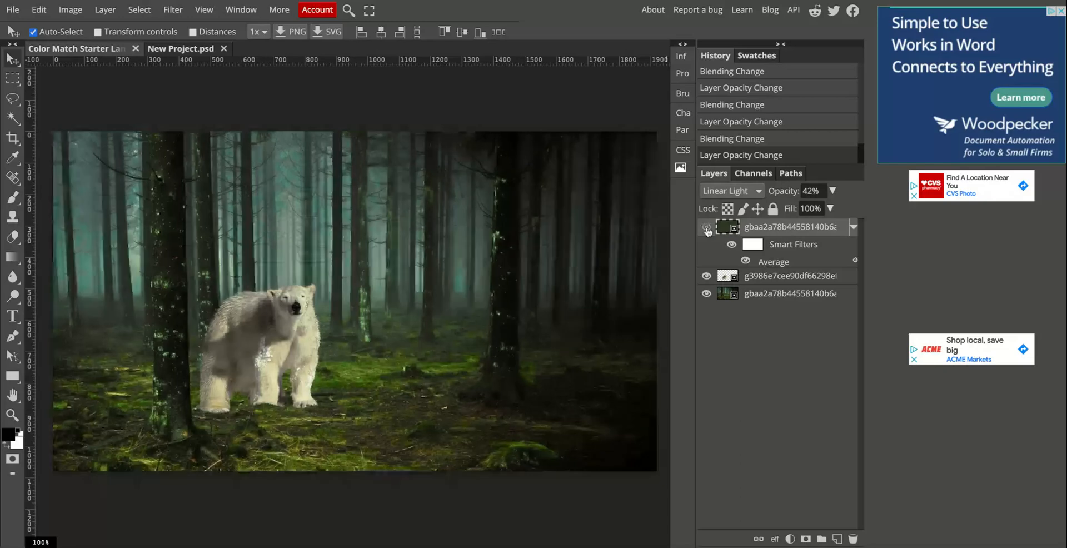
click(706, 227)
click(706, 227)
click(706, 228)
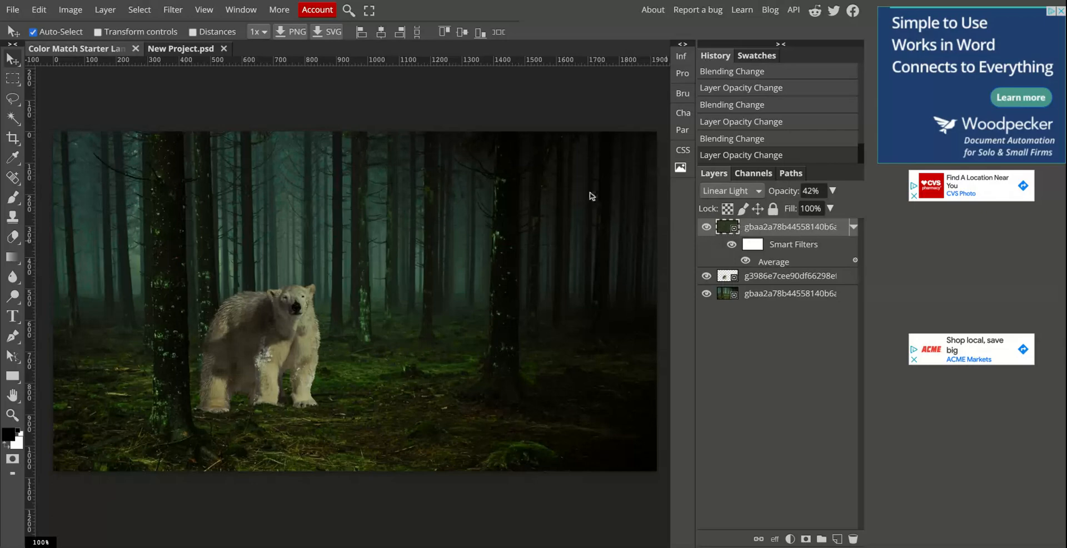
Clip the averaged forest copy to the polar bear layer, testing the clipping by moving the bear below the forest and back.
click(105, 9)
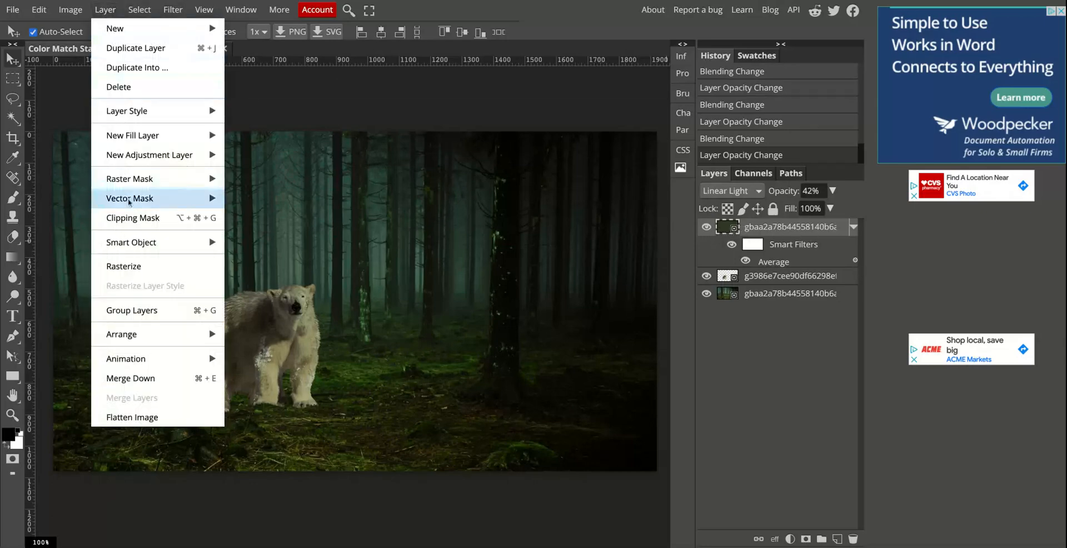
click(131, 221)
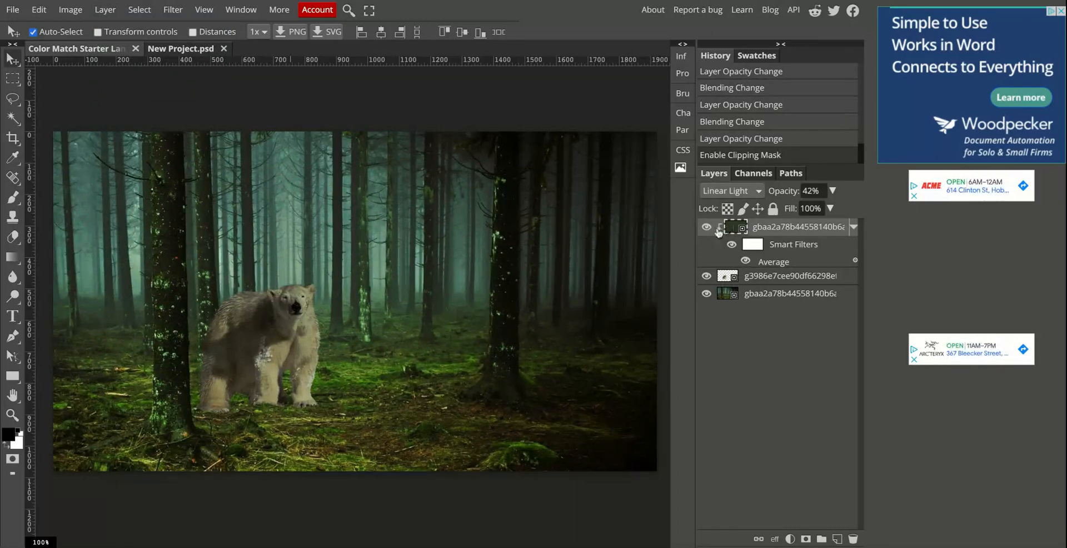
drag(765, 279, 767, 304)
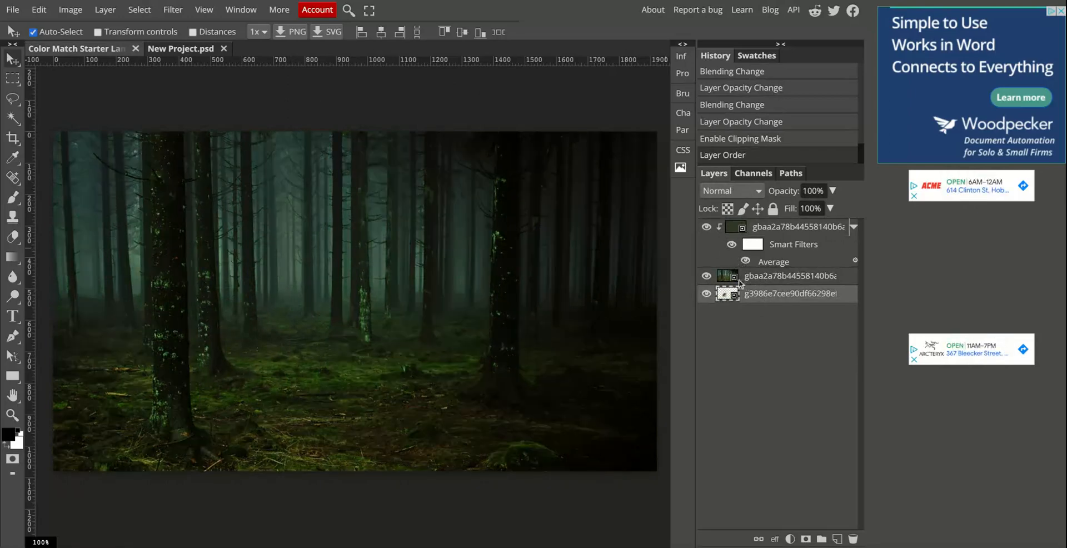
drag(760, 300, 745, 281)
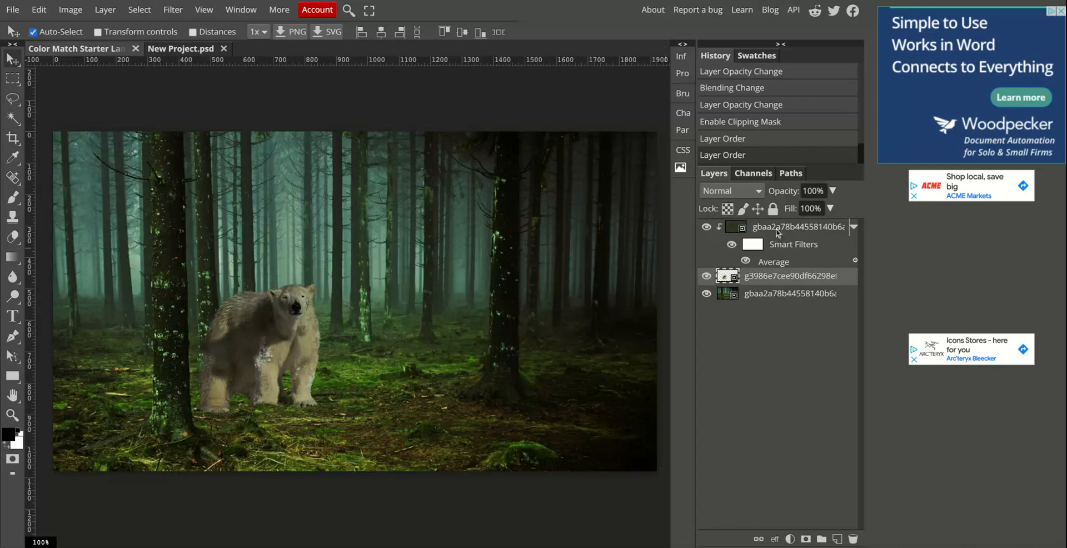
Rename the clipped averaged forest layer as Average+Blend Mode.
click(776, 229)
double_click(777, 228)
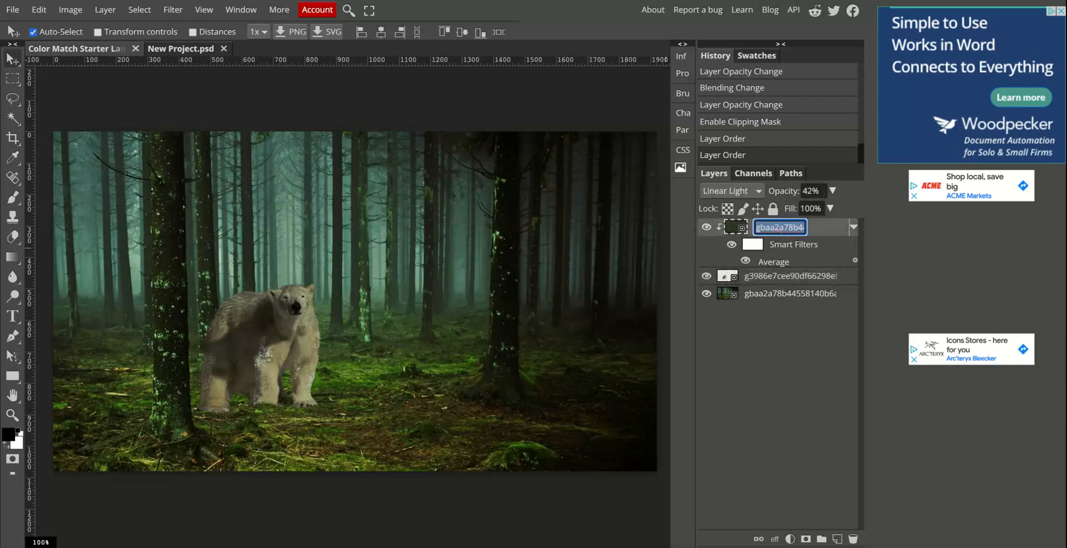
text(Avera)
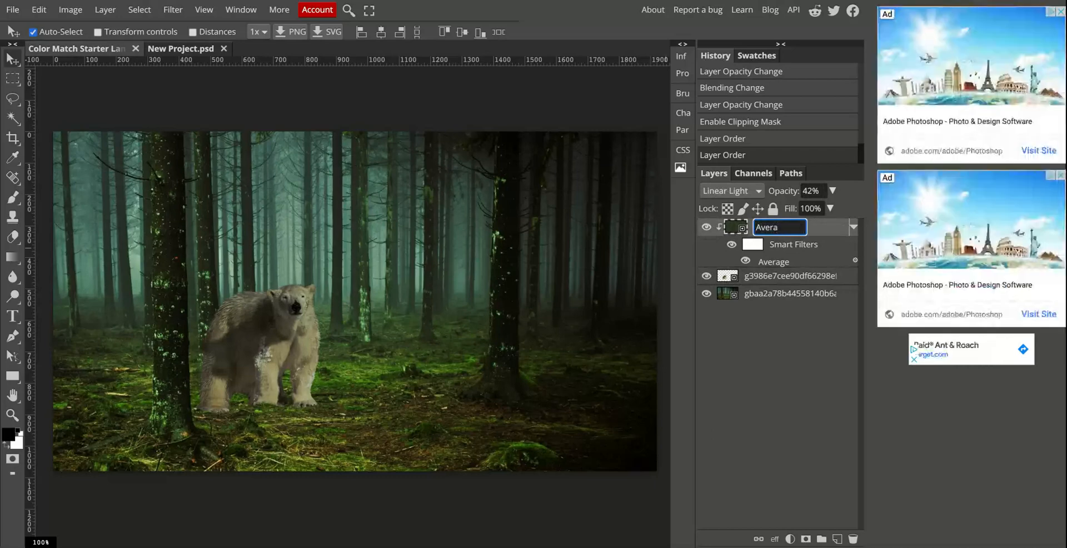
text(ge+Ble)
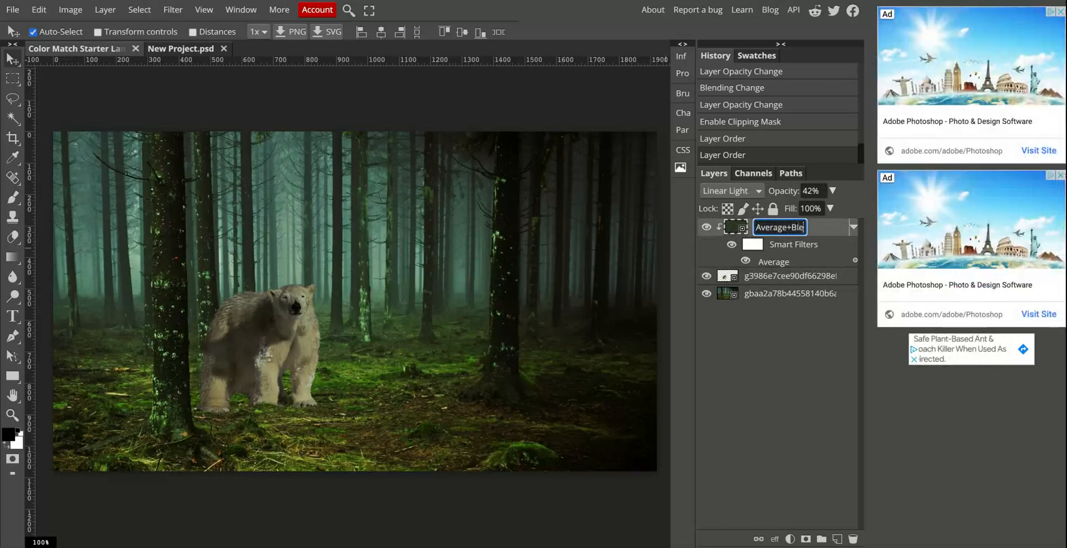
text(nd Mode)
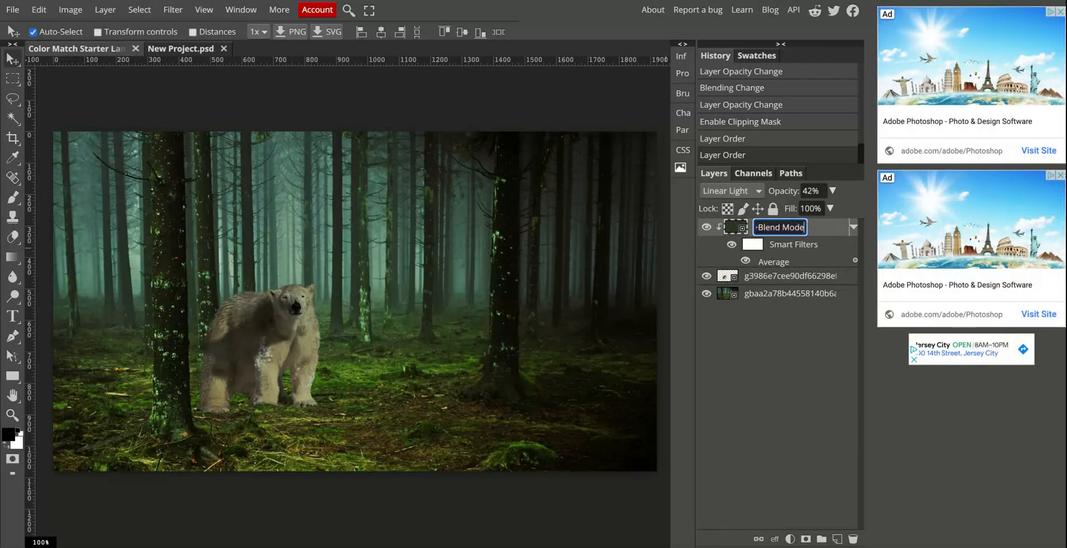
key(Return)
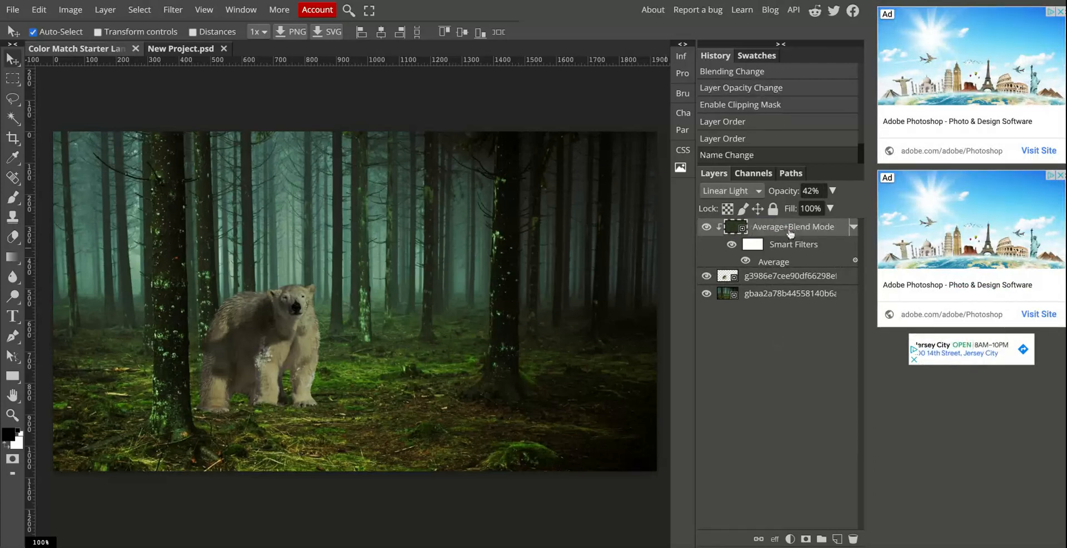
Compare the bear with and without the Average+Blend Mode layer and set that layer's opacity to 45%.
click(708, 229)
click(708, 229)
click(831, 191)
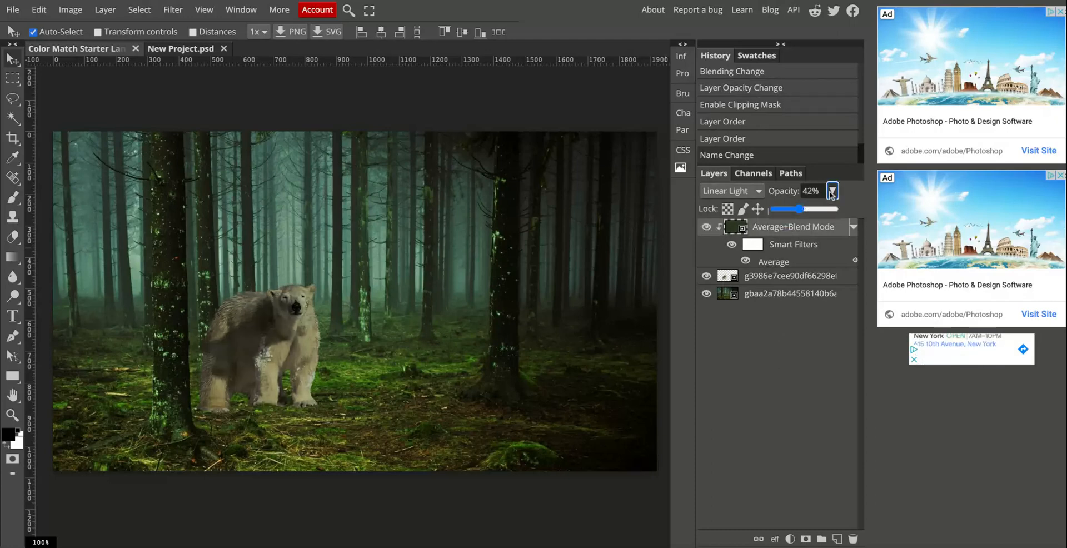
mouse_move(798, 209)
mouse_down()
mouse_move(814, 209)
mouse_move(774, 209)
mouse_move(802, 209)
mouse_up()
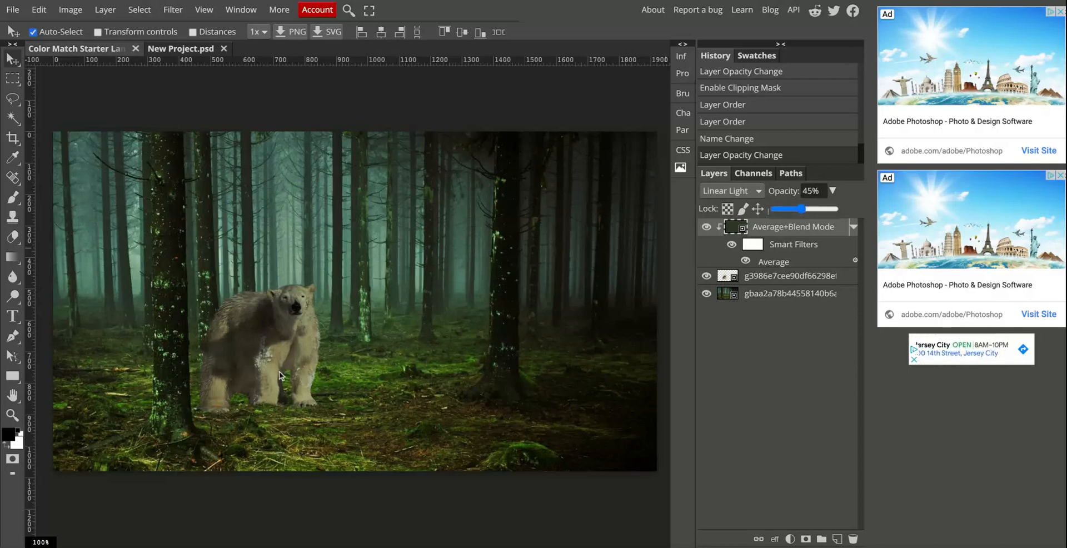
click(280, 339)
click(280, 339)
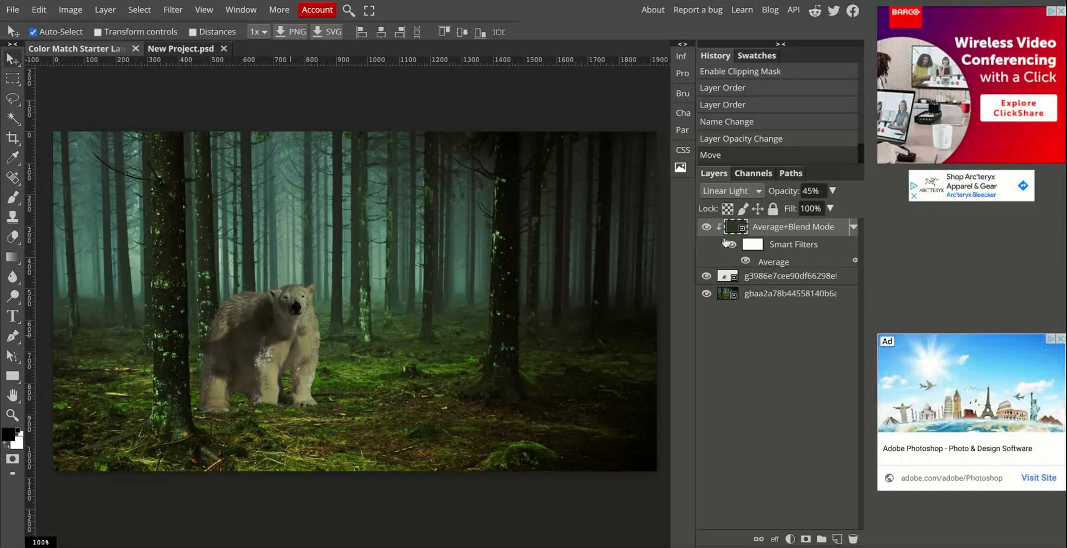
Search the image gallery for isolated penguin pictures, place the single standing penguin in the scene and close the gallery.
click(680, 168)
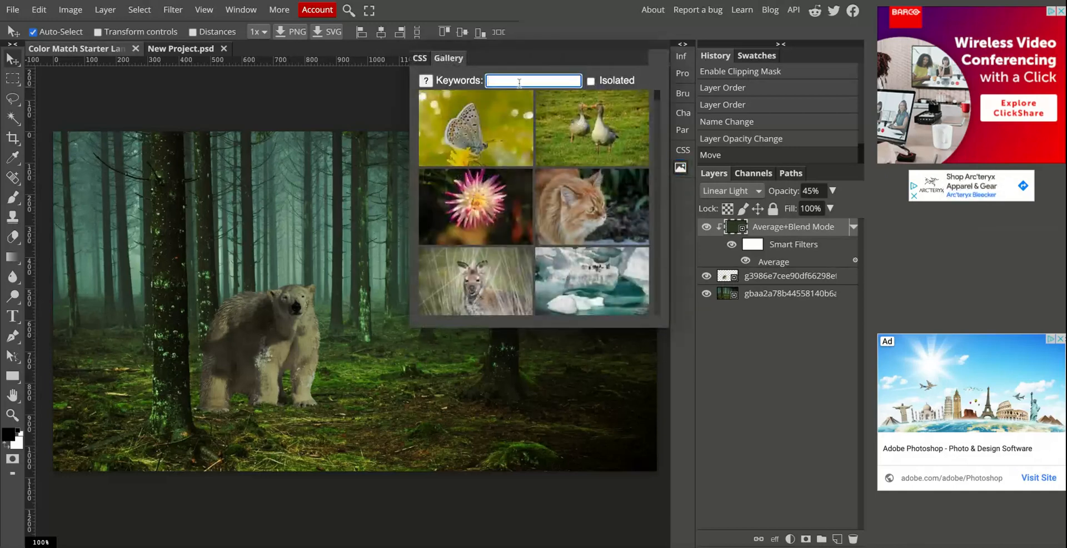
text(penguin)
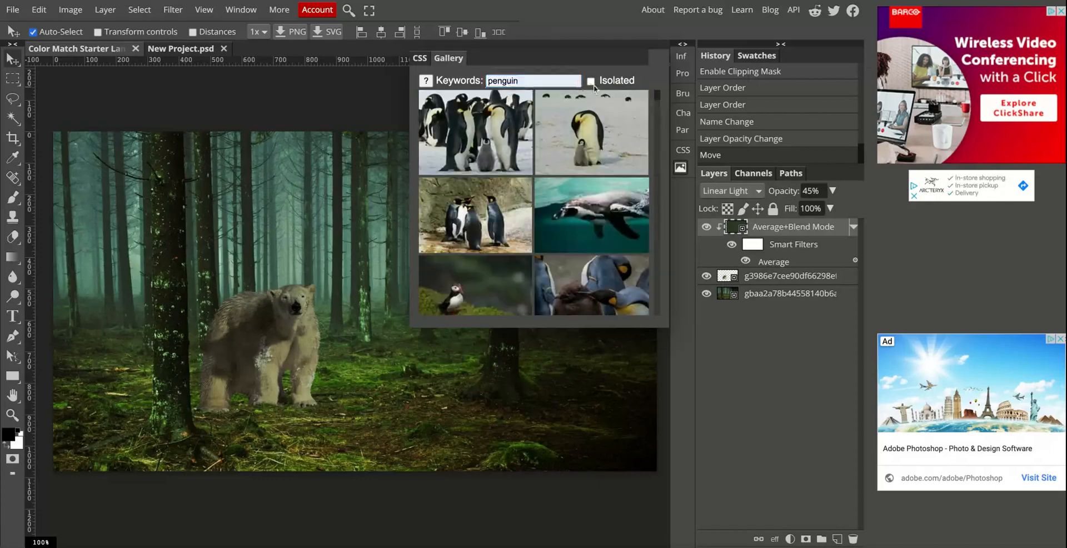
click(591, 81)
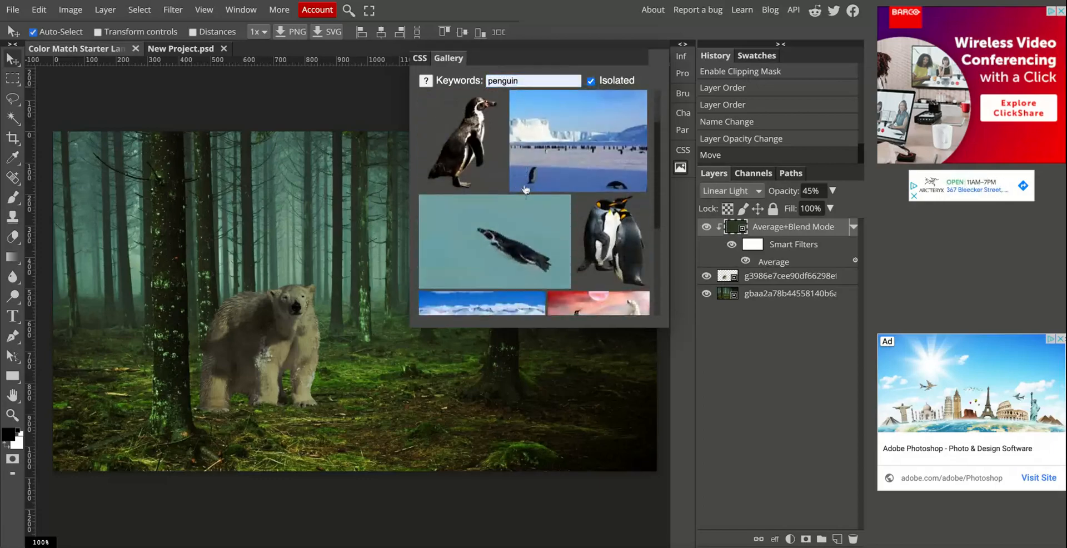
scroll(511, 211, down, 2)
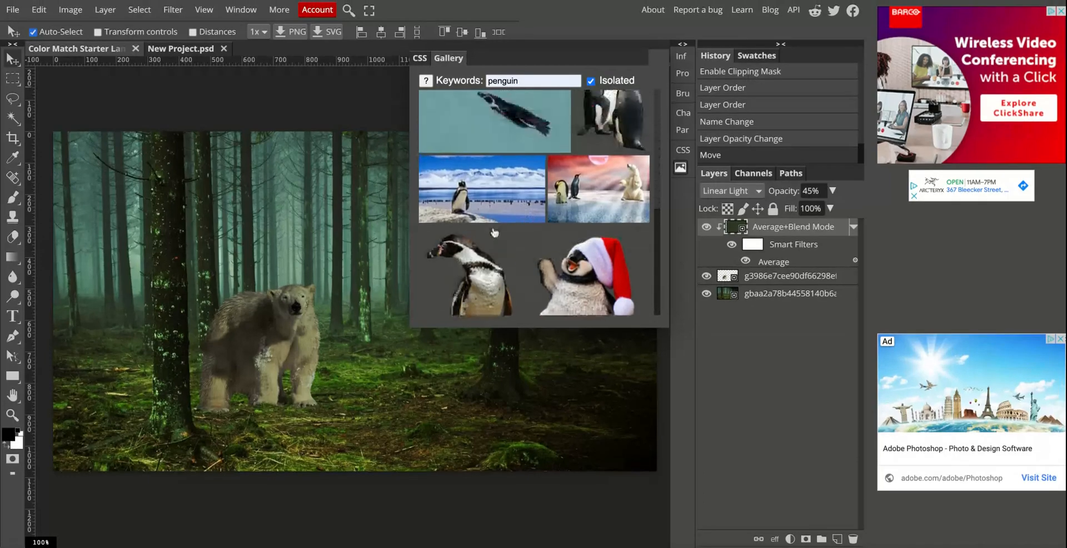
scroll(494, 233, up, 4)
click(535, 129)
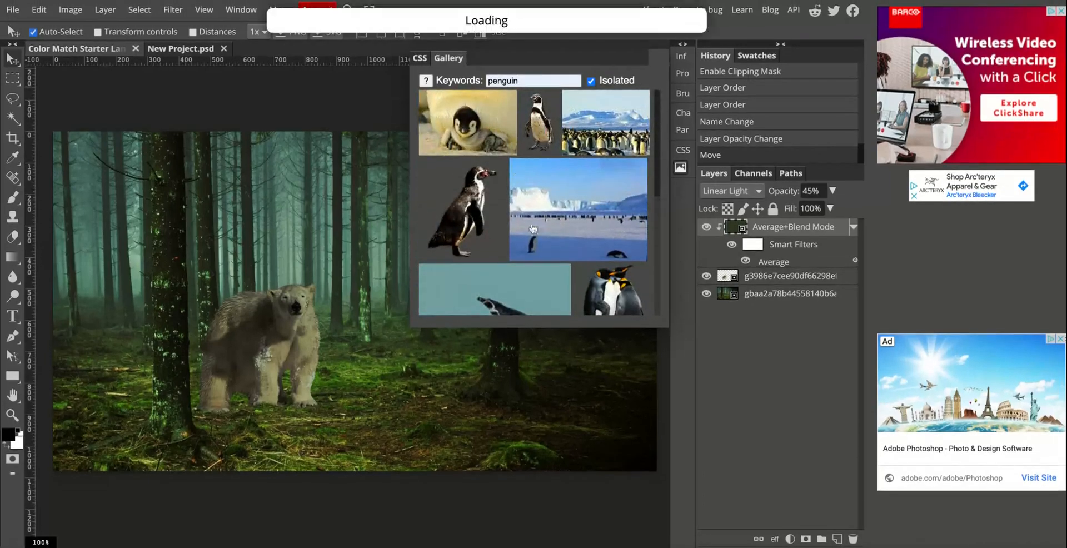
click(683, 172)
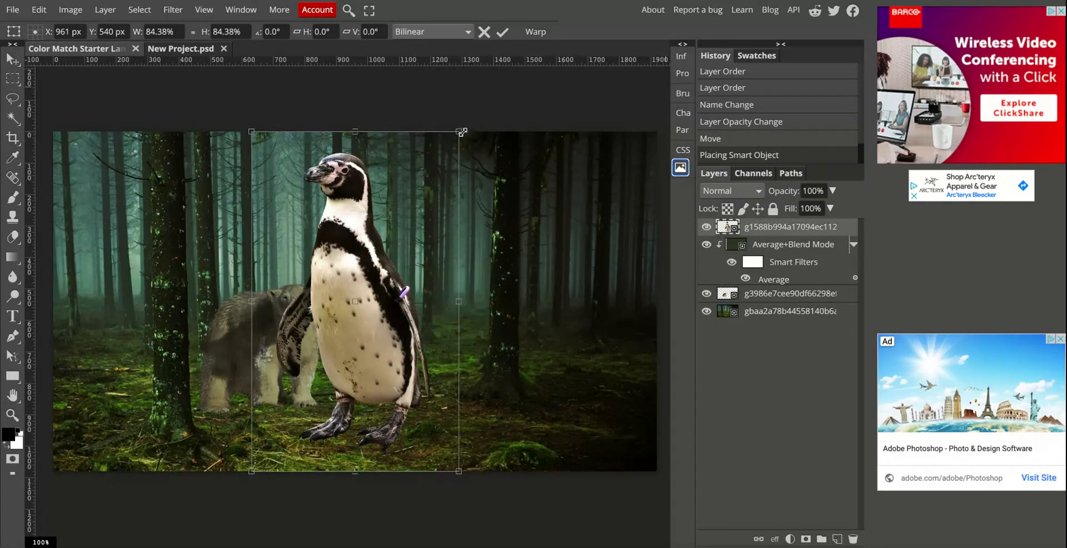
Scale the penguin down to 48.53% and stand it on the forest floor to the right of the polar bear.
drag(462, 132, 344, 320)
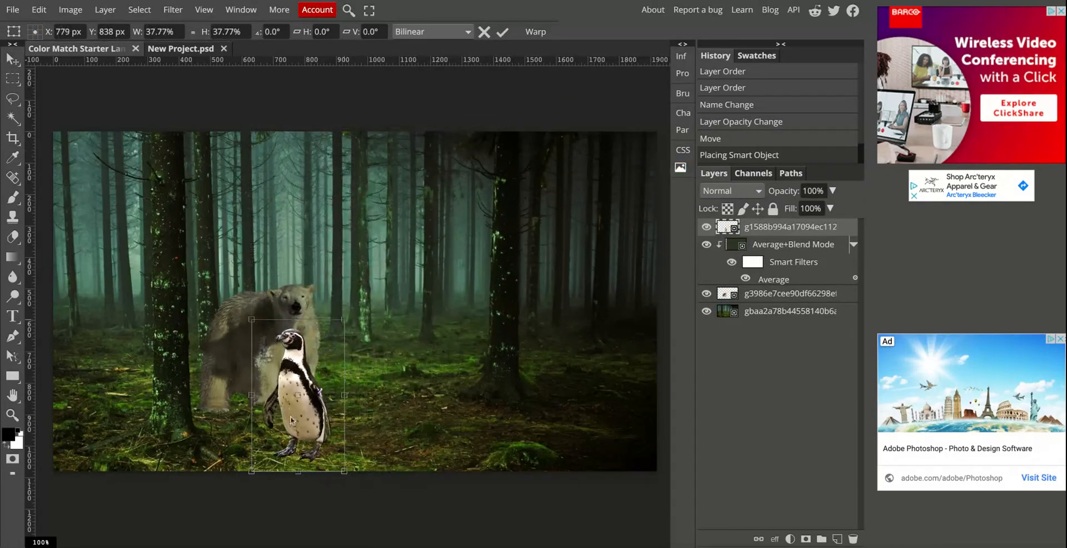
drag(291, 420, 432, 353)
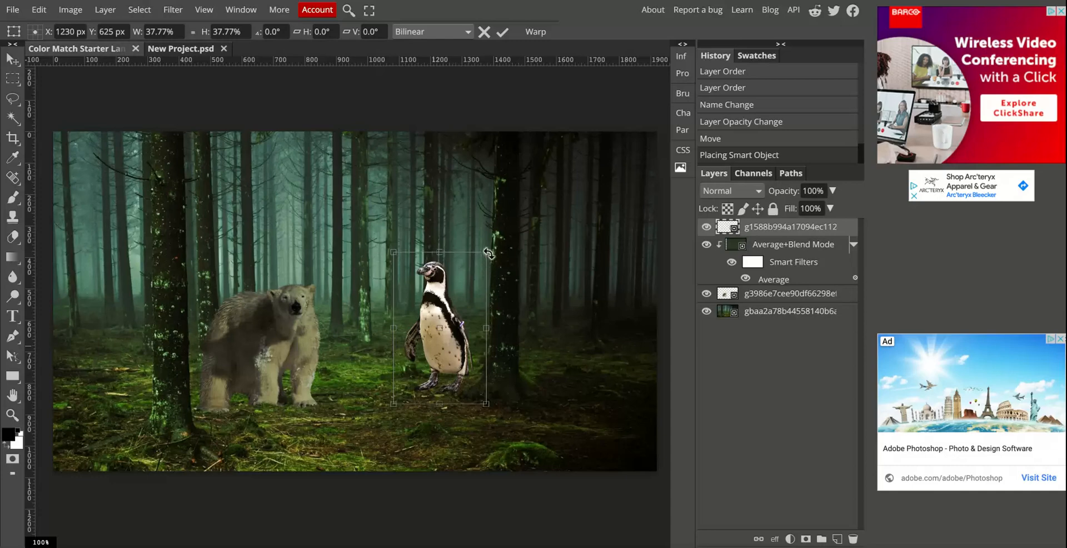
drag(489, 253, 512, 235)
drag(452, 306, 455, 328)
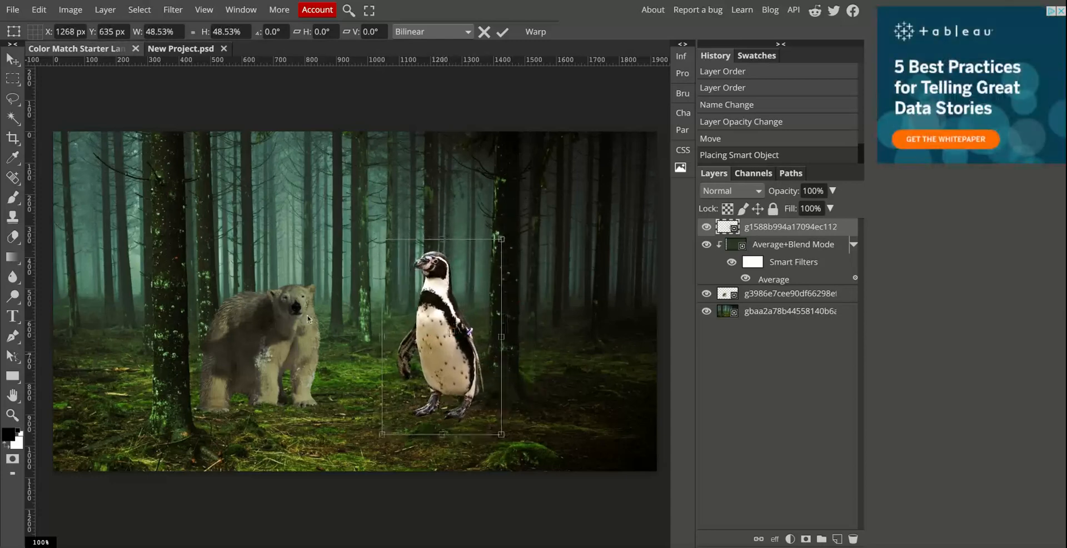
mouse_move(456, 366)
mouse_down()
mouse_move(438, 368)
mouse_move(456, 358)
mouse_up()
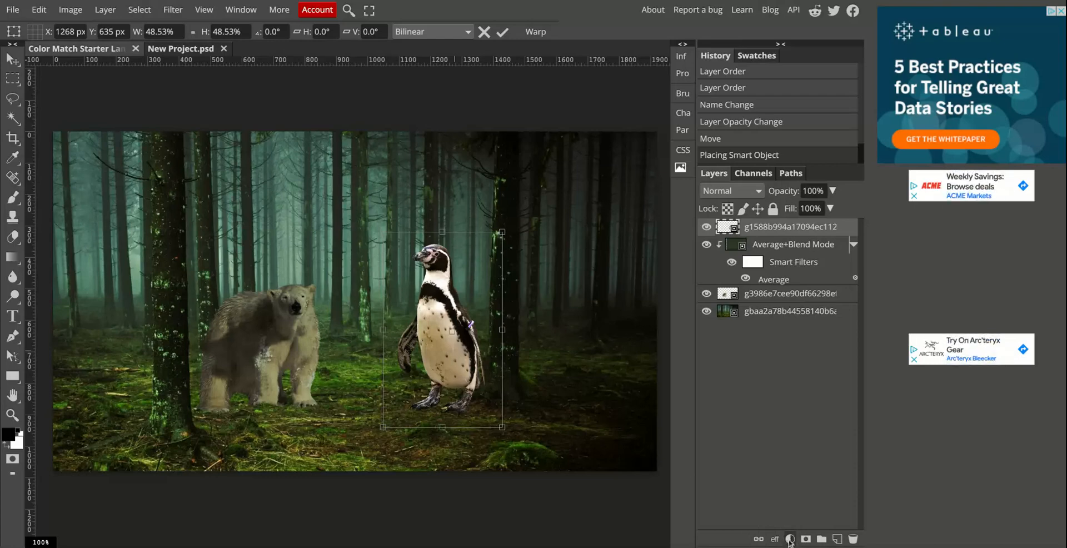
Add a Color Balance adjustment layer above the penguin and open its properties.
click(105, 10)
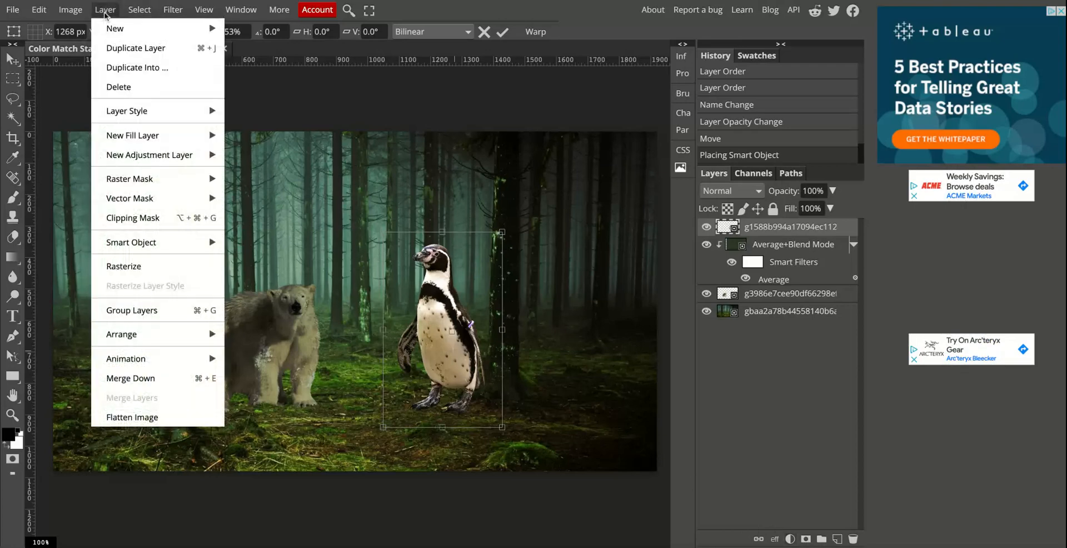
mouse_move(147, 155)
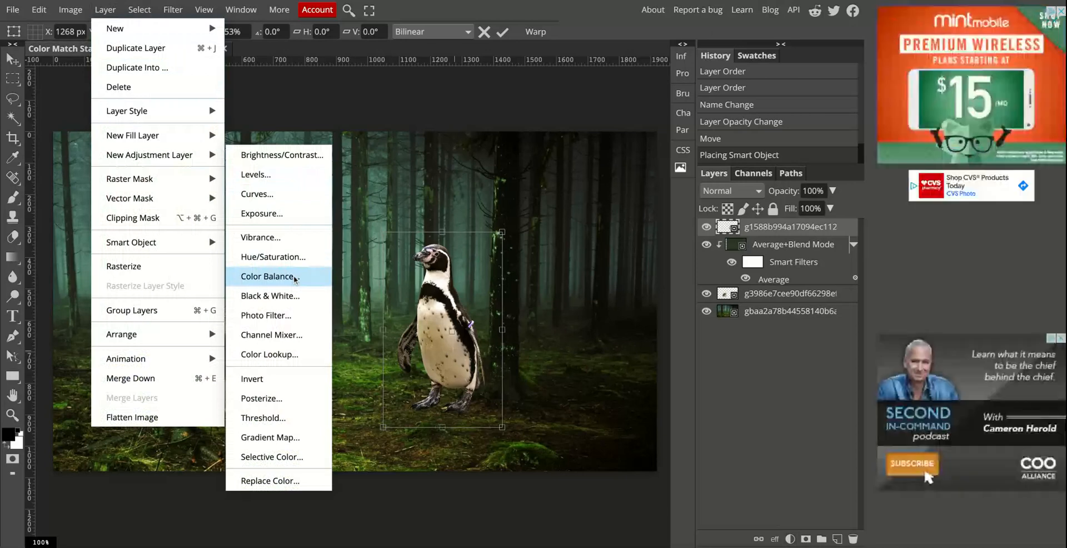
mouse_move(84, 15)
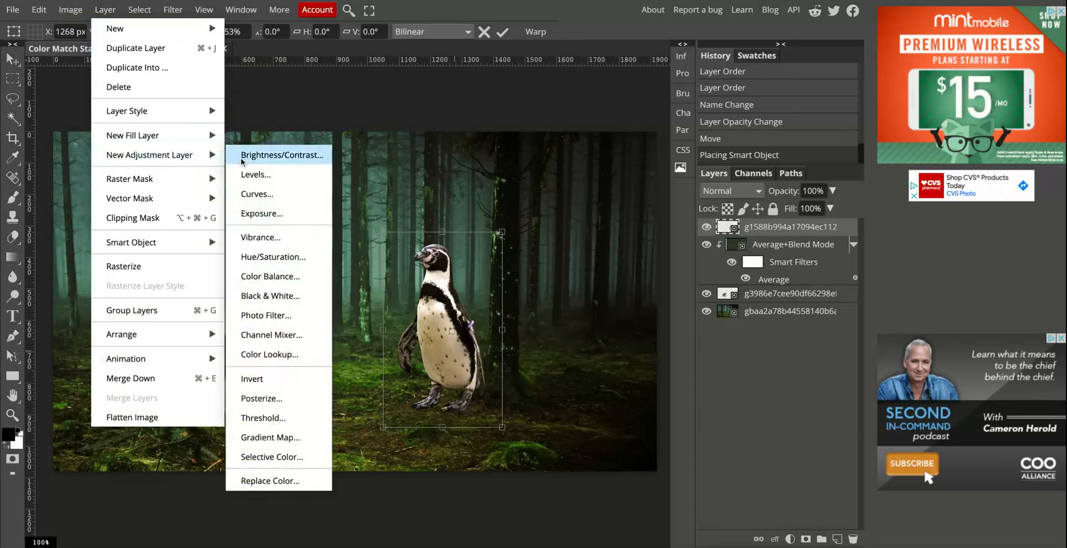
click(278, 281)
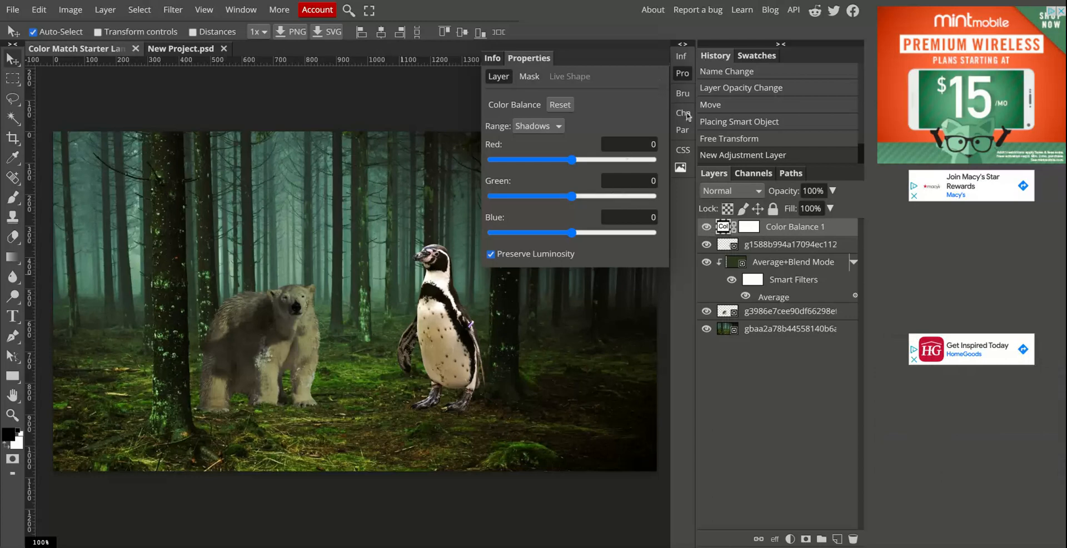
click(682, 73)
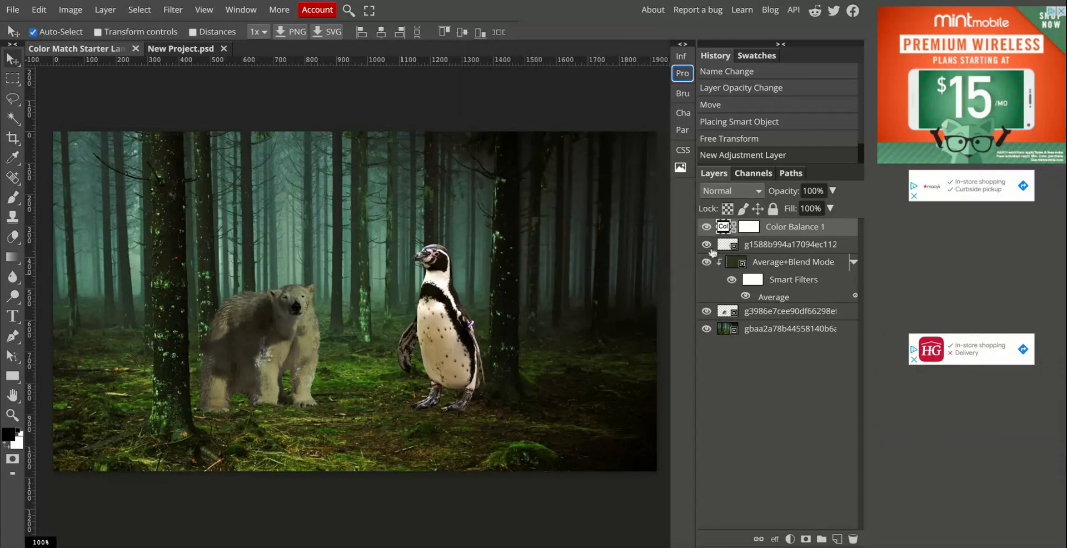
double_click(724, 230)
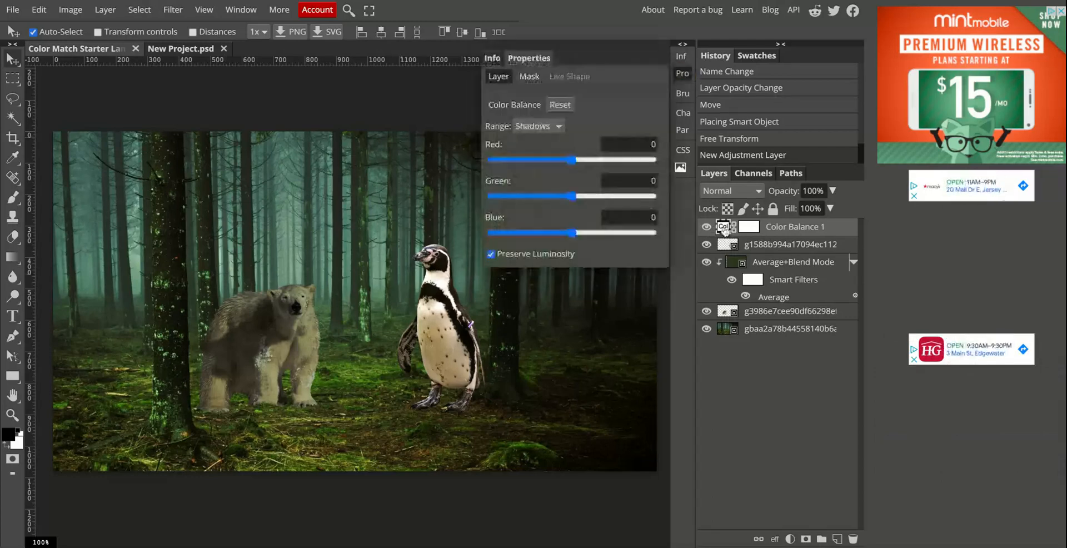
Try extreme Color Balance shadows with red -100, green 100 and blue -100, then close the properties.
drag(572, 160, 491, 160)
drag(572, 196, 653, 196)
drag(572, 232, 491, 232)
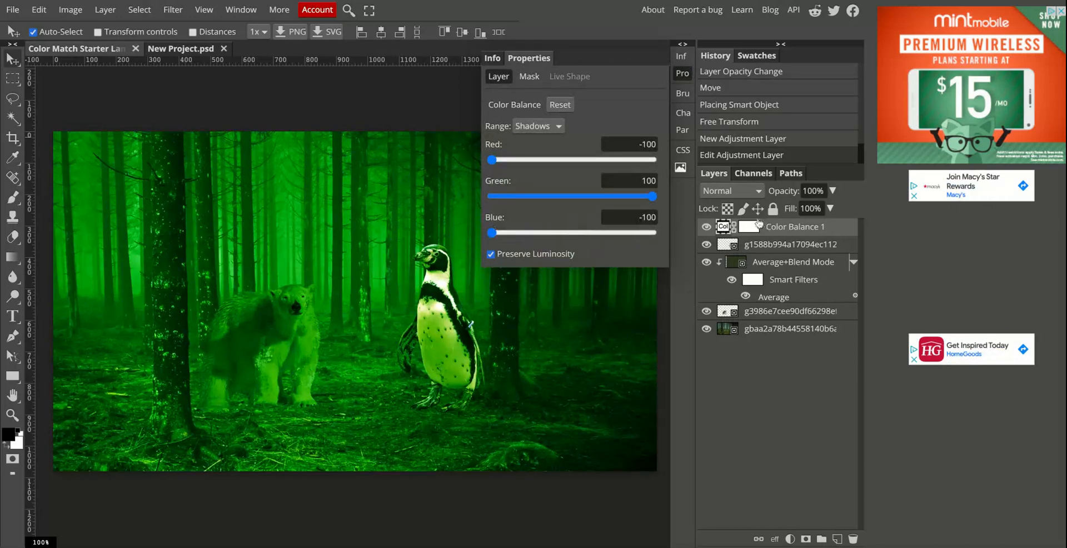
click(683, 73)
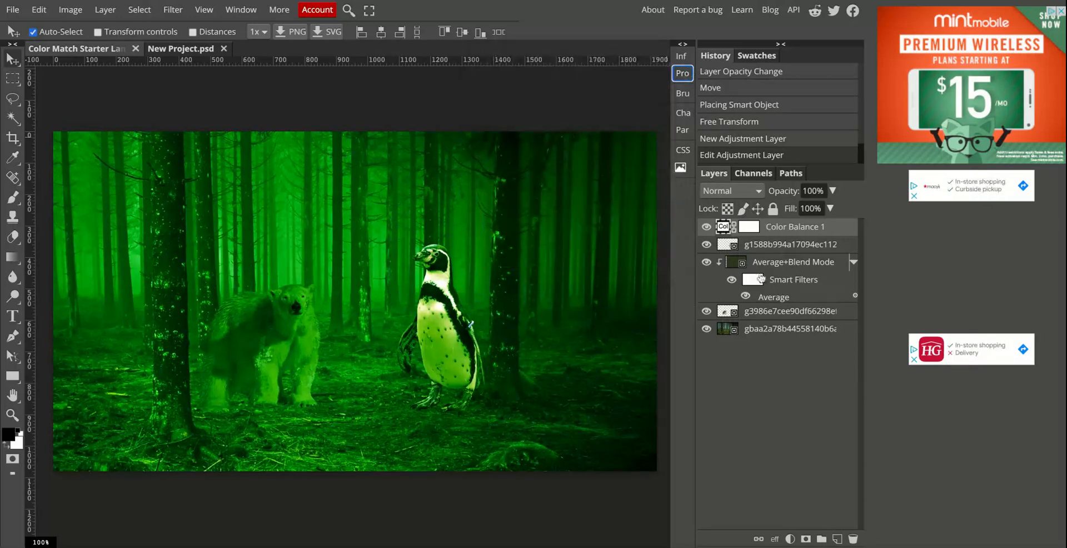
Set the Color Balance shadows to red -32, green 55 and blue -31 and close the properties.
double_click(721, 227)
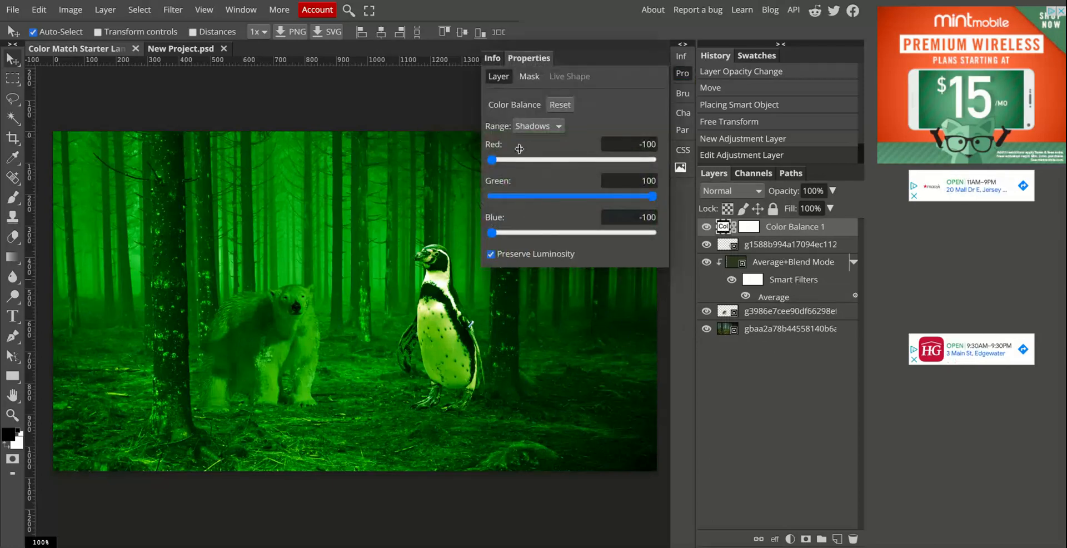
drag(493, 159, 579, 160)
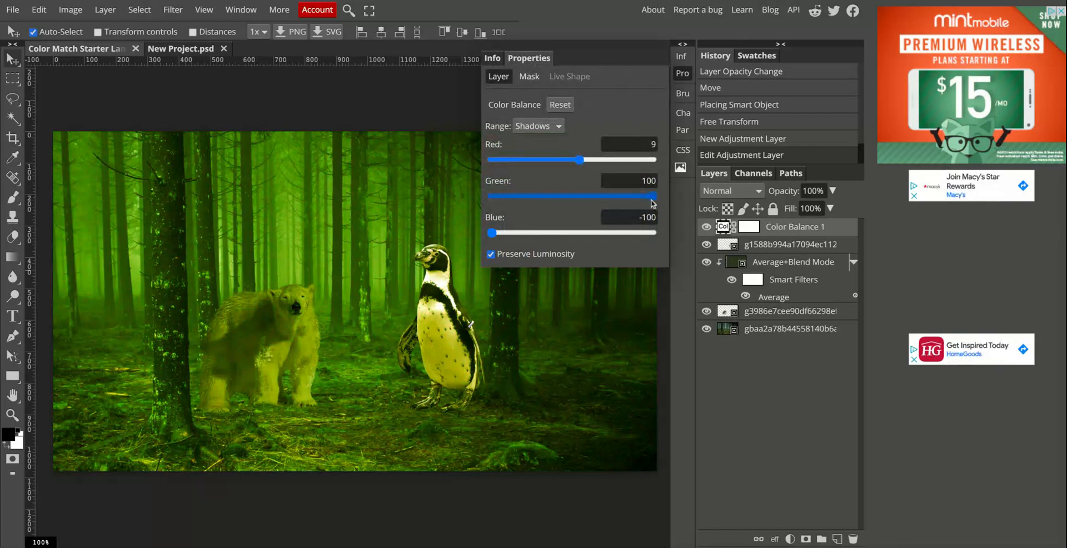
drag(652, 197, 575, 196)
drag(491, 232, 547, 233)
drag(574, 195, 615, 196)
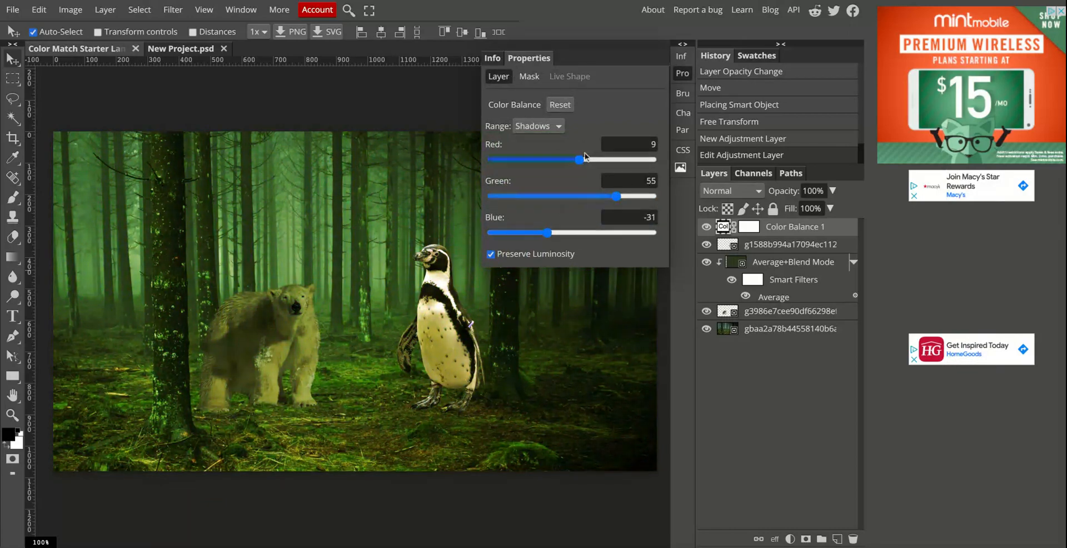
drag(583, 159, 546, 160)
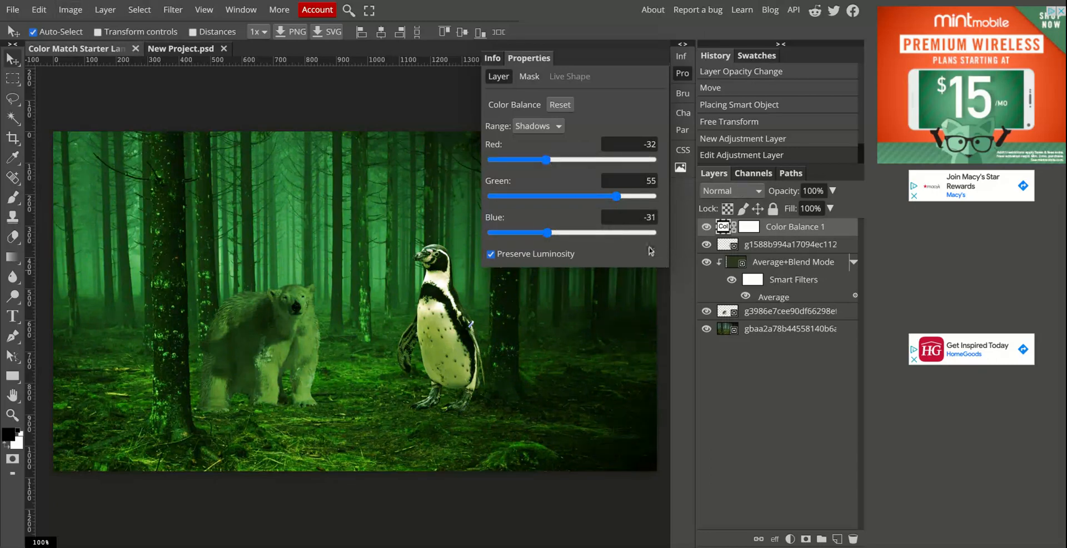
click(682, 73)
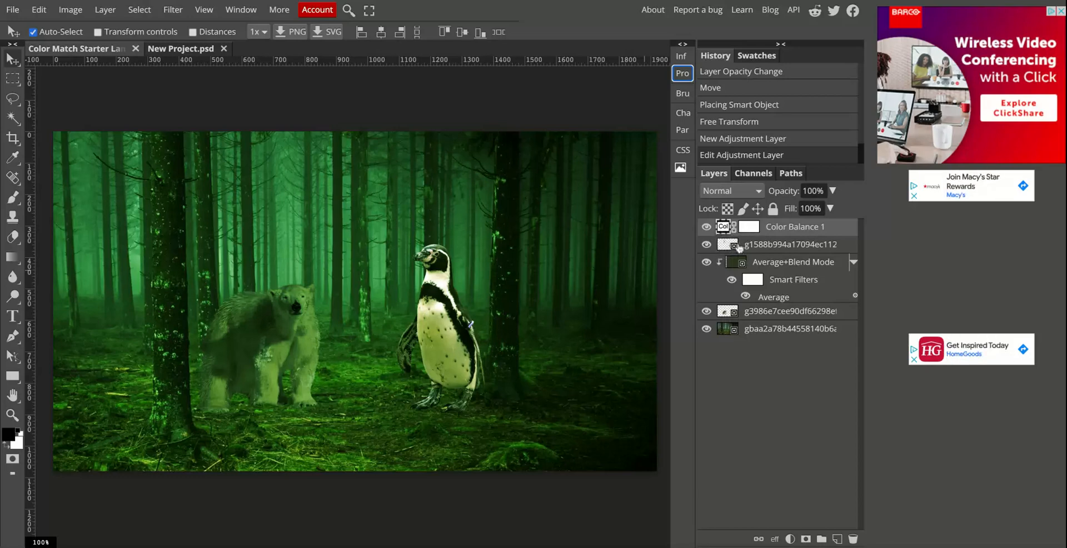
Clip the Color Balance layer to the penguin, toggling the clipping off and on to compare, and nudge the penguin slightly.
click(767, 233)
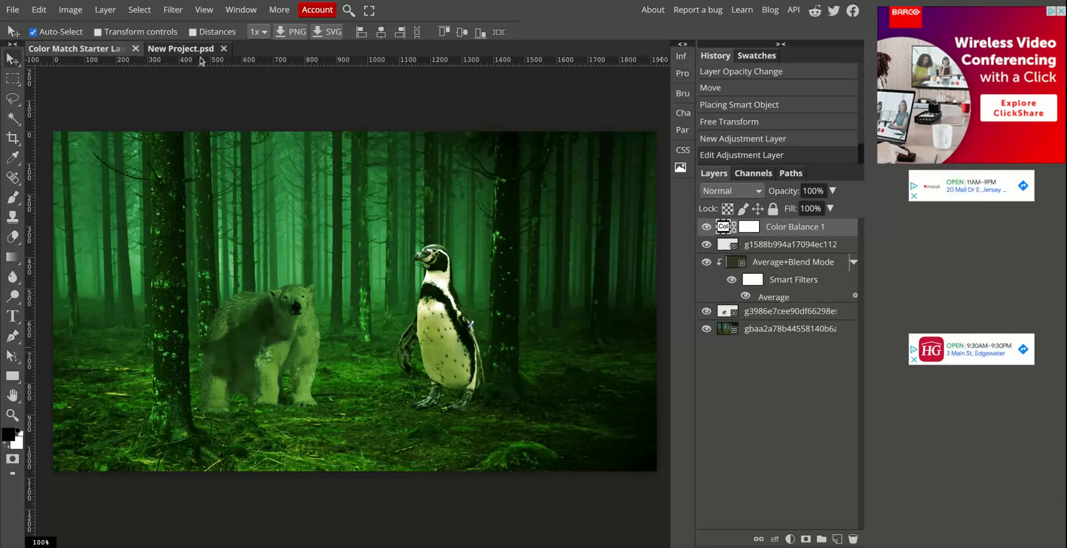
click(104, 11)
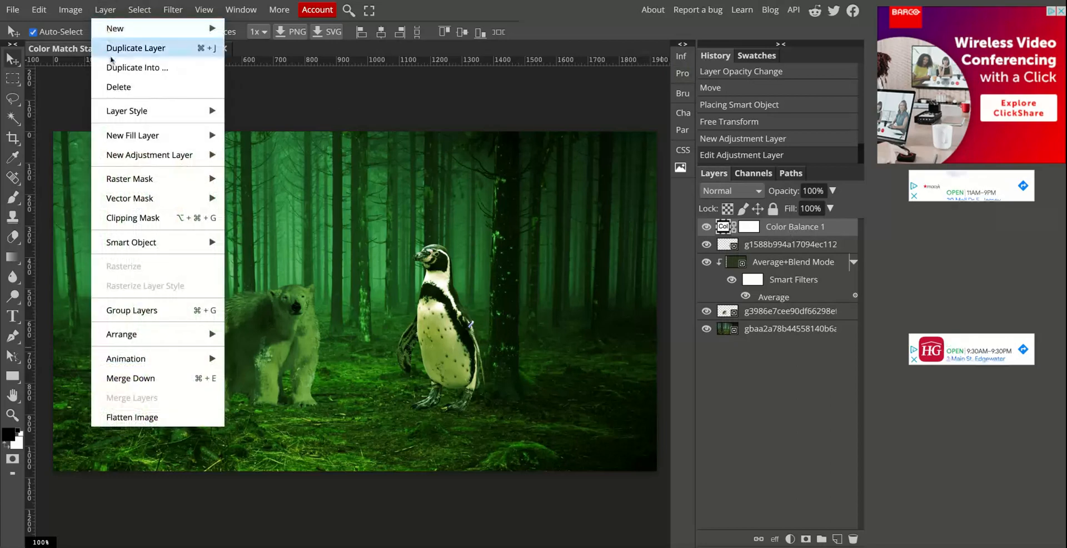
click(134, 217)
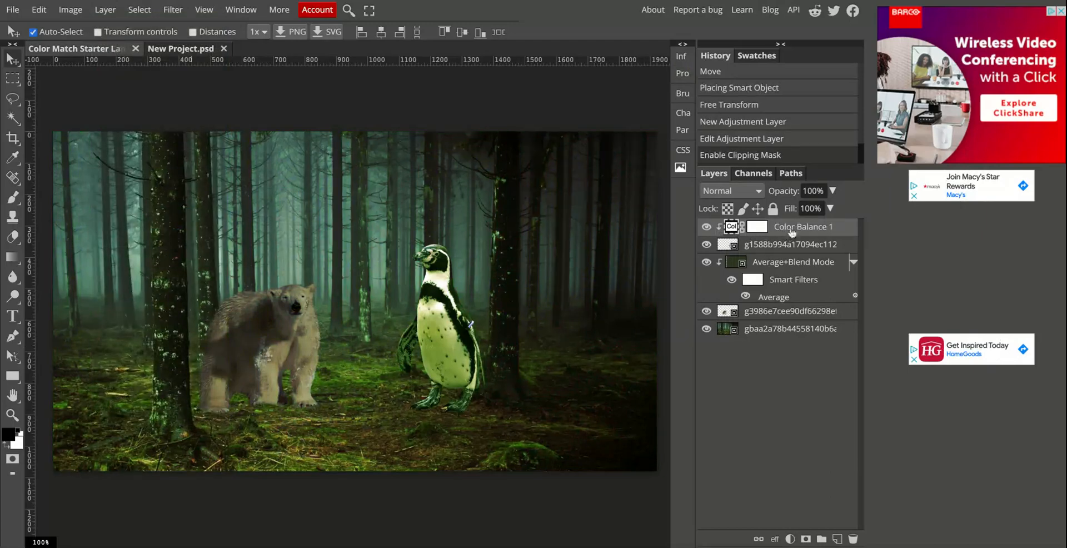
key(ctrl+alt+g)
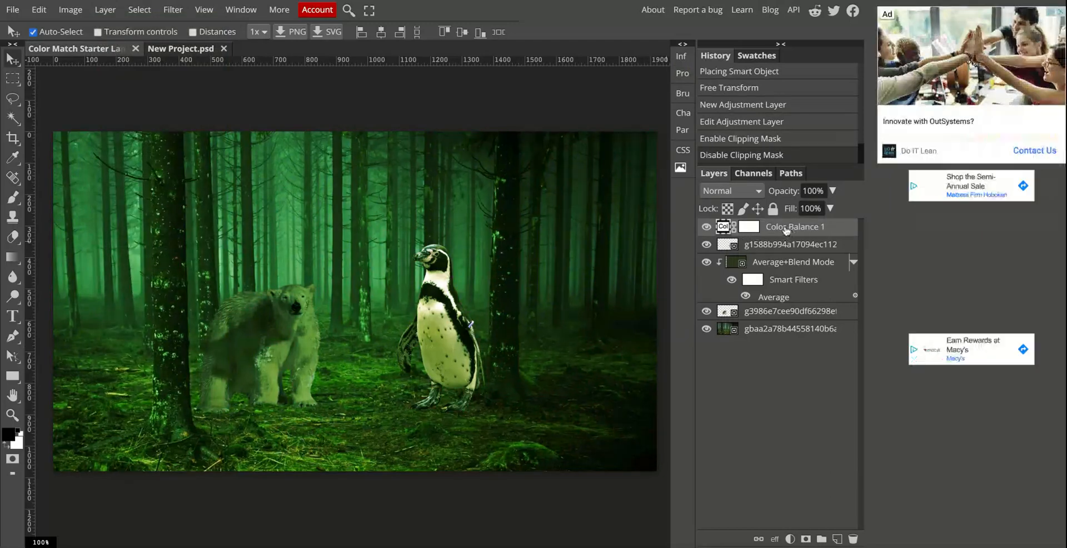
key(ctrl+alt+g)
key(ctrl+alt+g)
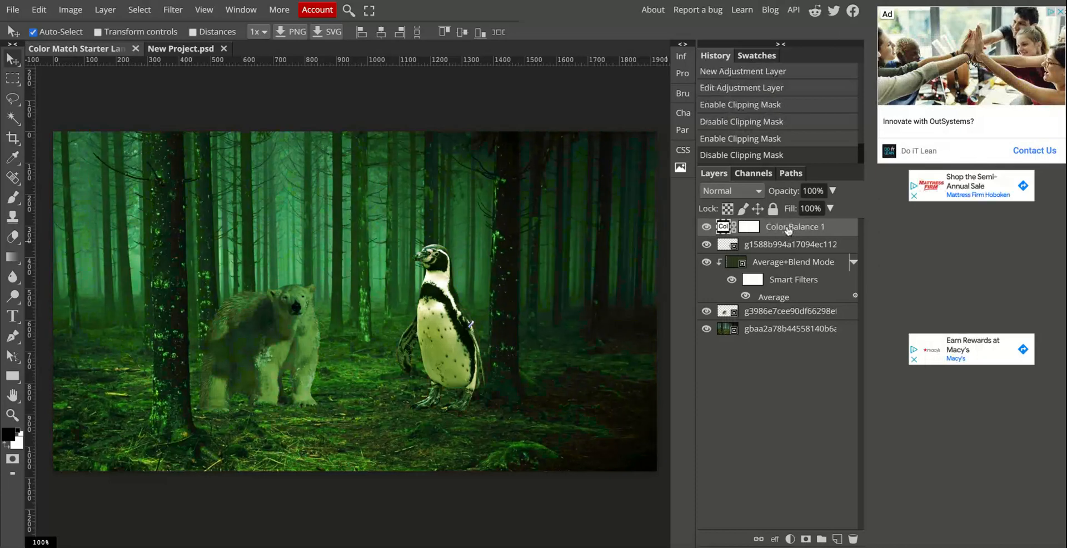
key(ctrl+alt+g)
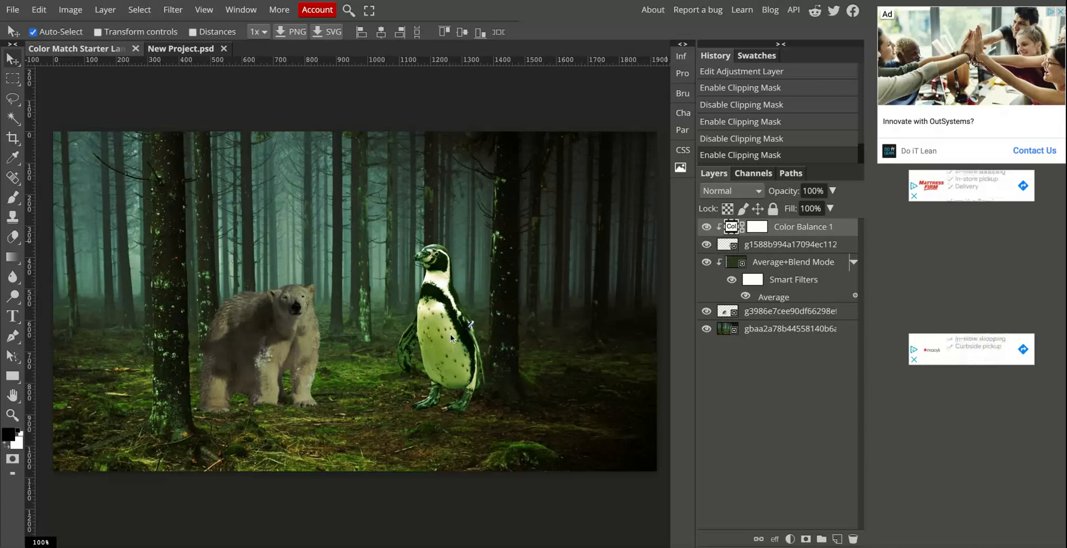
drag(445, 329, 450, 333)
Reduce the penguin's Color Balance shadows to red 1, green 8 and blue -7.
click(804, 229)
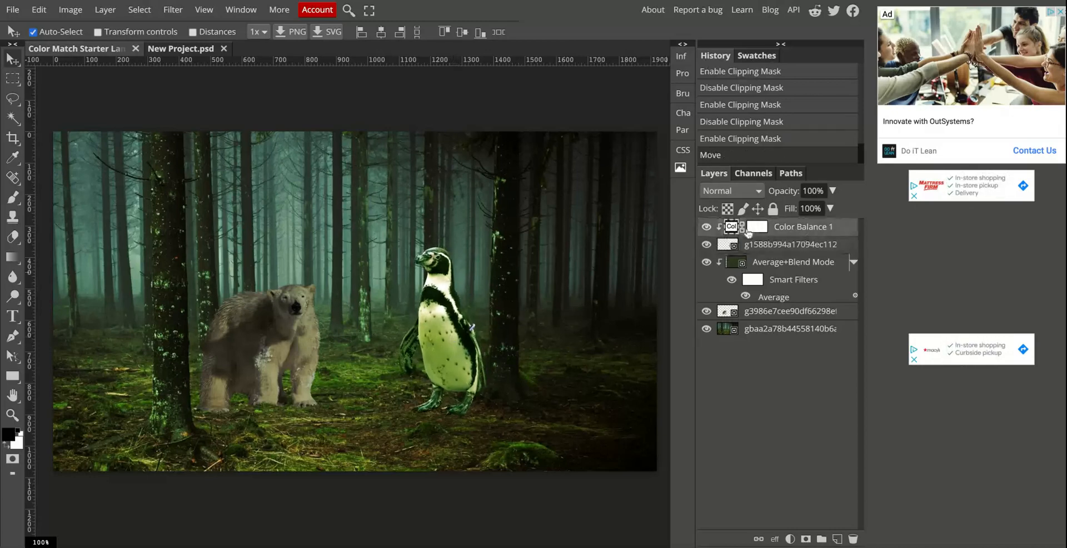
double_click(730, 227)
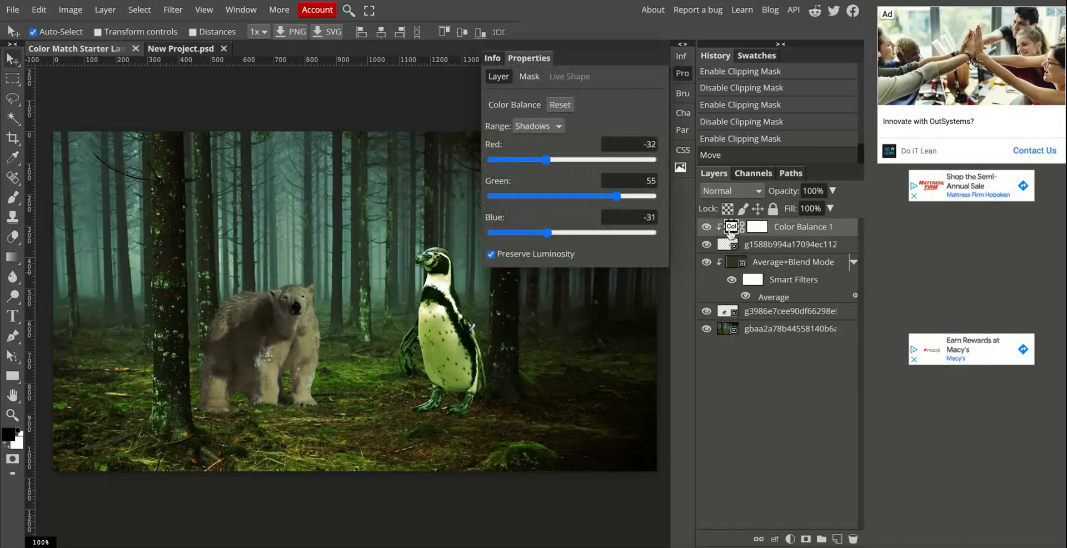
drag(617, 197, 579, 197)
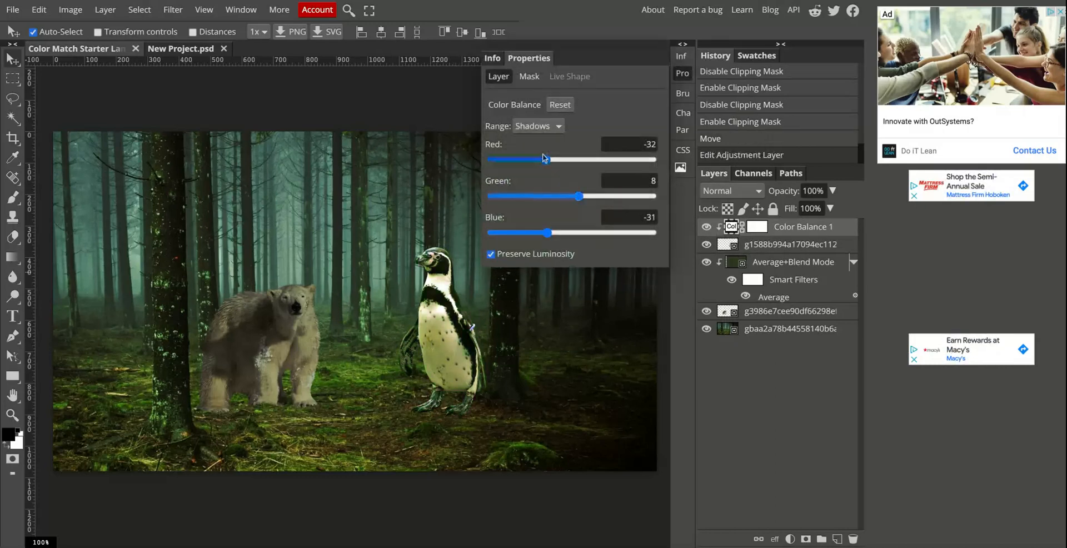
drag(545, 161, 567, 161)
mouse_move(549, 233)
mouse_down()
mouse_move(582, 232)
mouse_move(566, 233)
mouse_up()
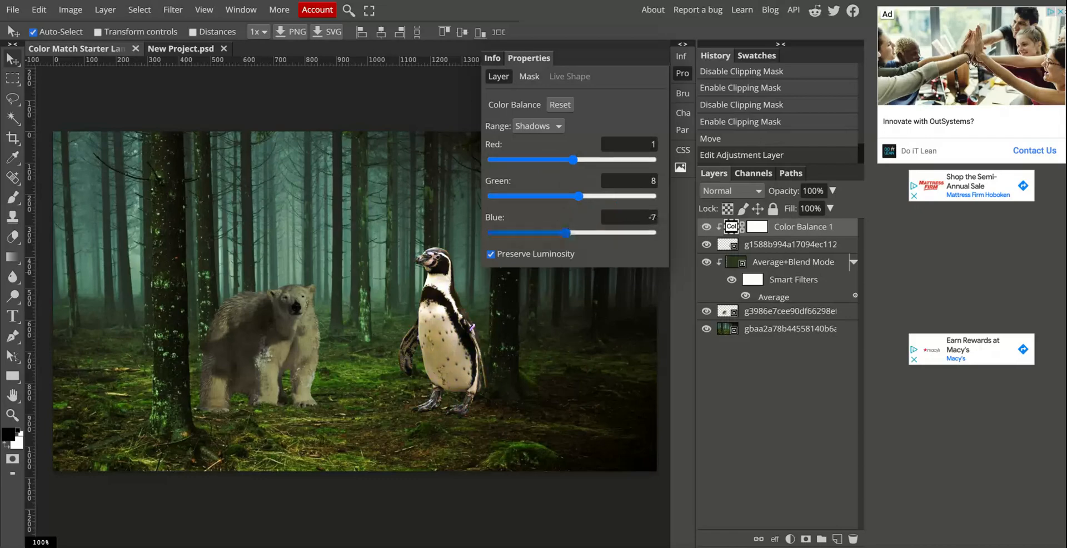
Inspect the penguin up close and set its Color Balance shadows to red -46, green 49 and blue 36.
key(alt)
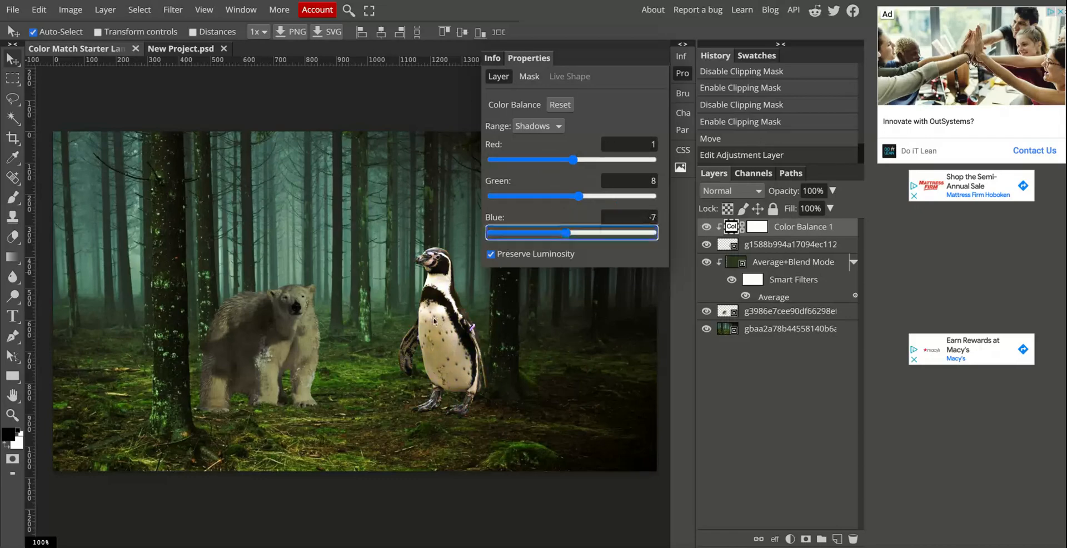
click(434, 321)
scroll(436, 322, up, 5)
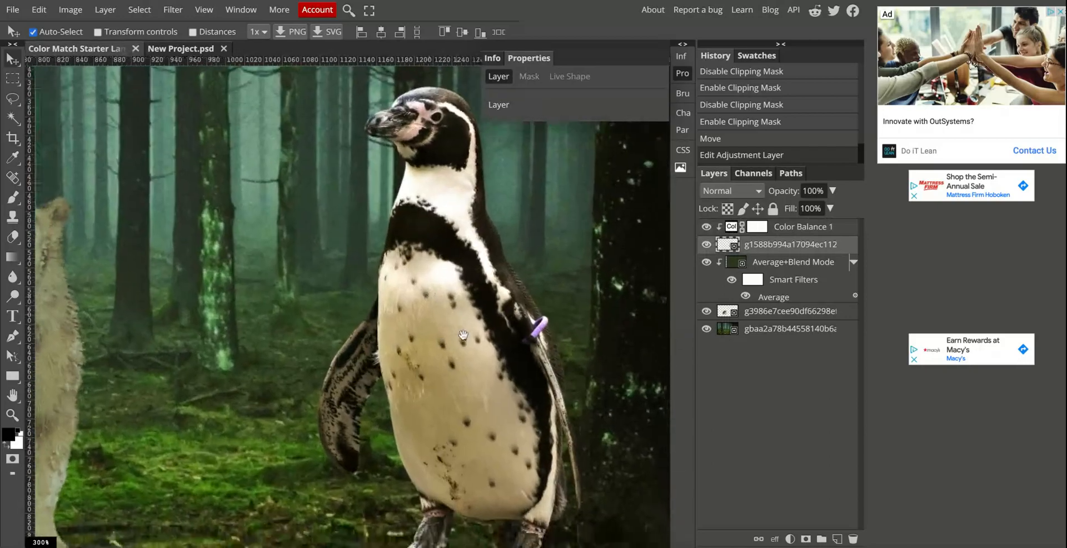
drag(463, 335, 460, 274)
drag(557, 214, 544, 291)
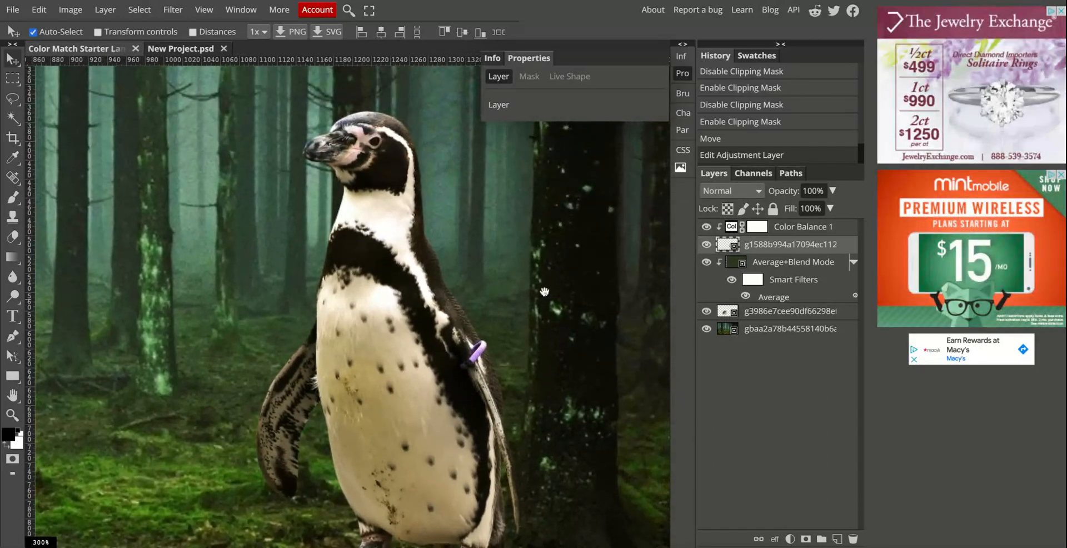
click(732, 228)
drag(578, 160, 544, 160)
drag(578, 196, 611, 196)
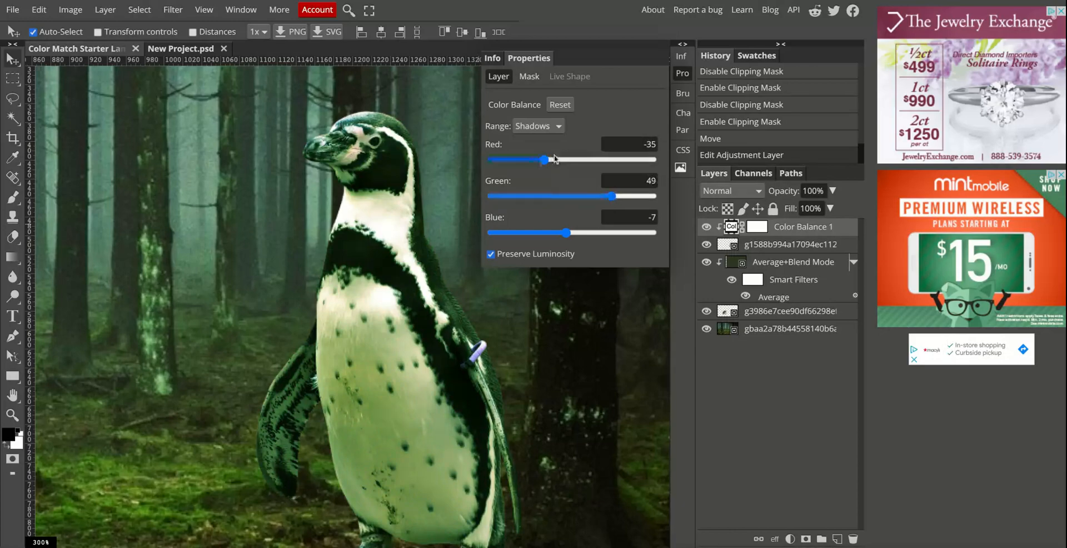
mouse_move(545, 161)
mouse_down()
mouse_move(491, 160)
mouse_move(651, 160)
mouse_move(492, 160)
mouse_move(581, 160)
mouse_move(543, 160)
mouse_up()
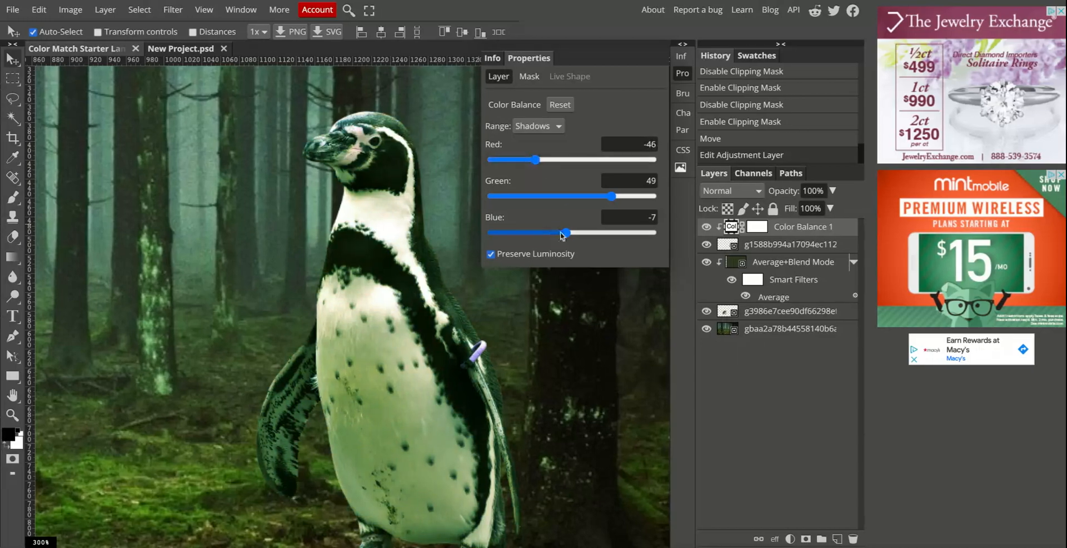
drag(566, 233, 608, 232)
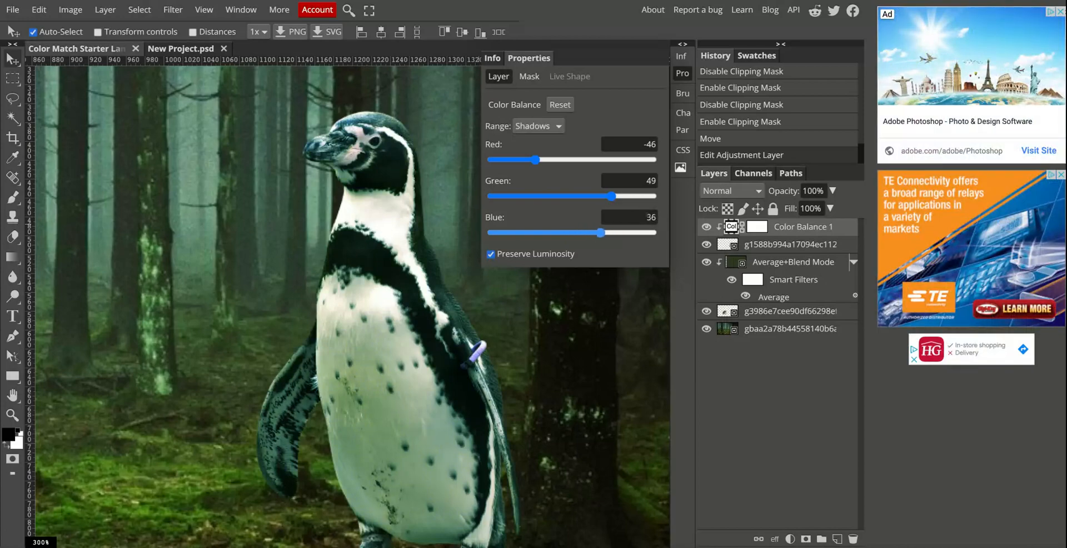
Fine-tune the green and blue shadow levels of the penguin's Color Balance and nudge the penguin slightly in the scene.
mouse_move(611, 196)
mouse_down()
mouse_move(603, 199)
mouse_move(622, 199)
mouse_up()
drag(600, 232, 611, 237)
click(397, 398)
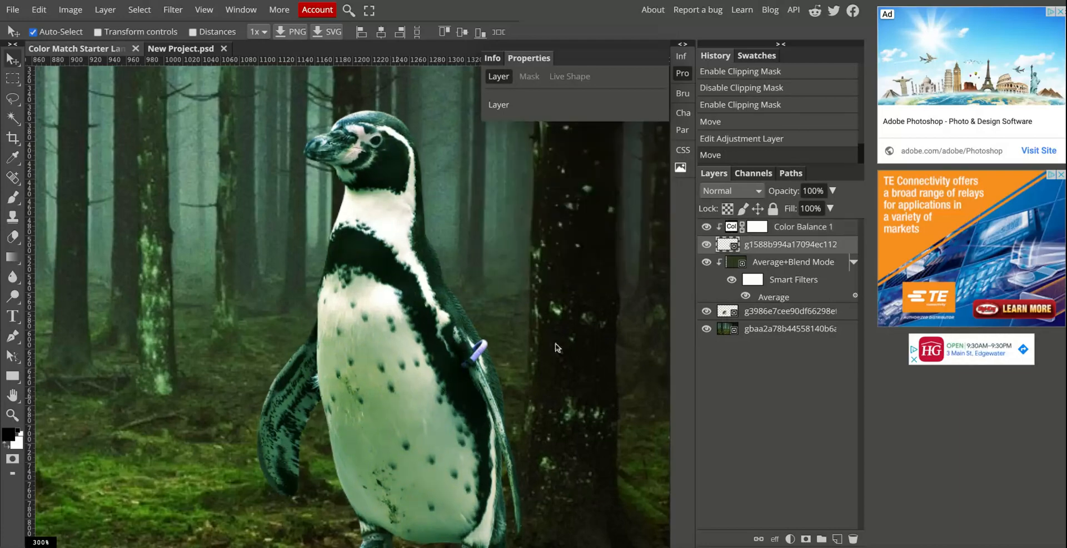
scroll(222, 516, down, 4)
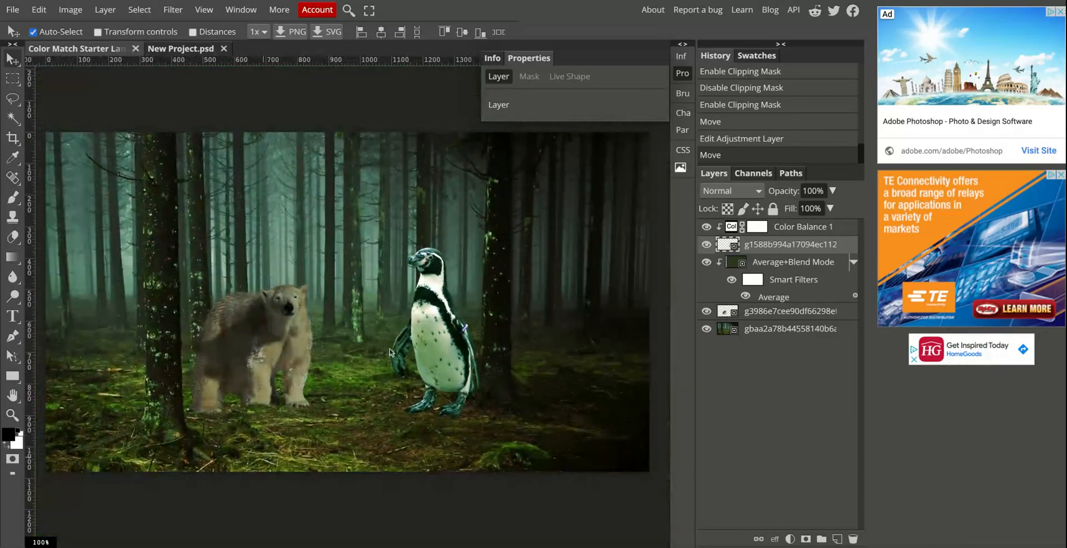
drag(390, 352, 446, 332)
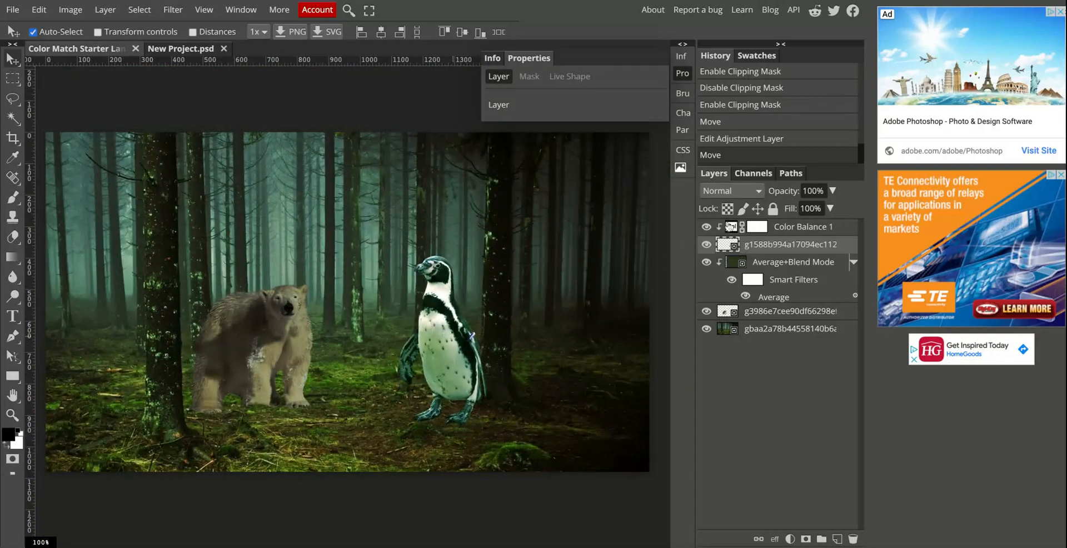
Set the penguin's Color Balance shadows to red -68, green 45 and blue 78.
click(732, 228)
mouse_move(619, 197)
mouse_down()
mouse_move(576, 197)
mouse_move(627, 196)
mouse_up()
click(620, 197)
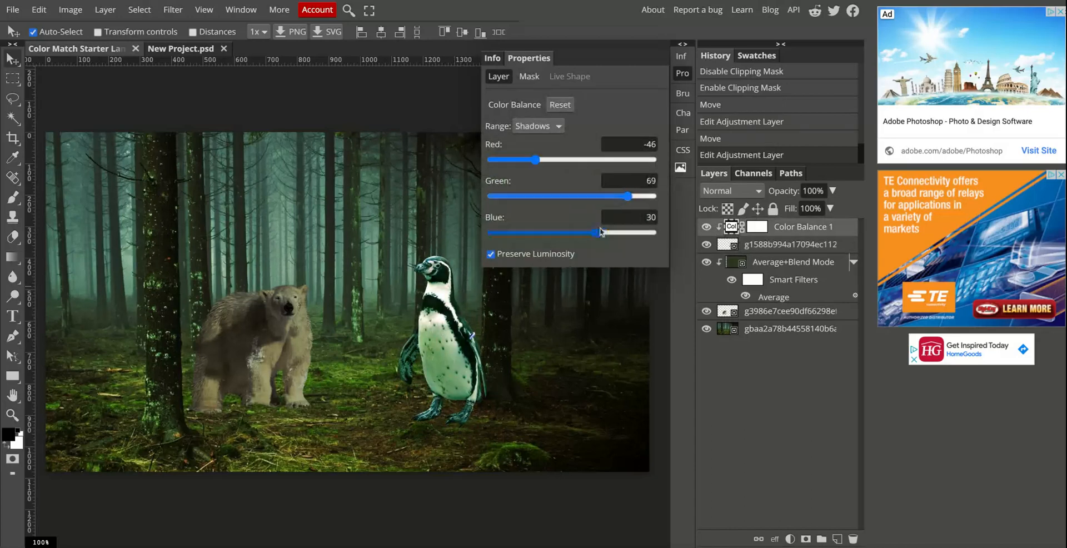
drag(596, 233, 635, 234)
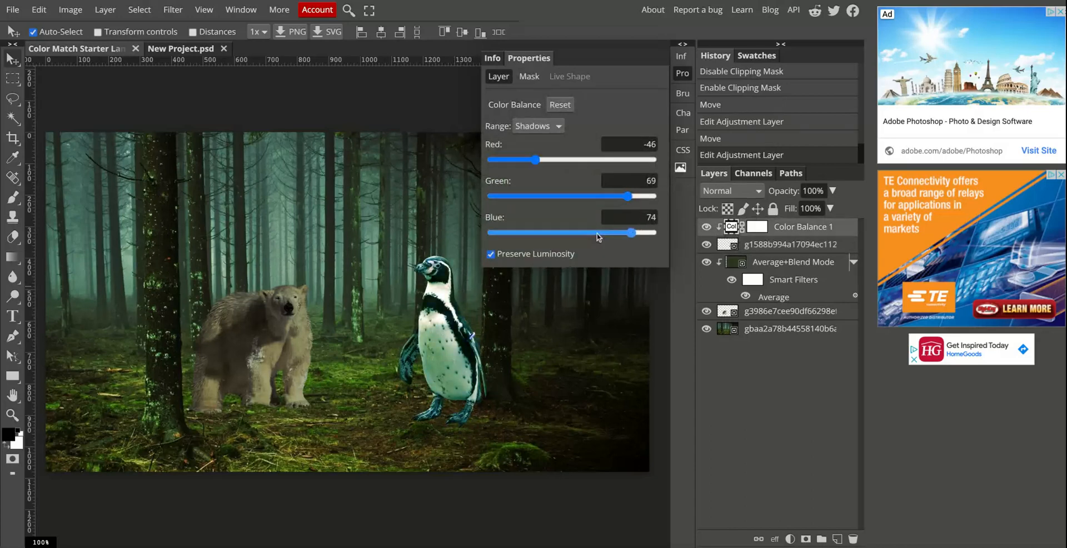
mouse_move(628, 196)
mouse_down()
mouse_move(602, 196)
mouse_move(622, 197)
mouse_move(617, 210)
mouse_move(635, 237)
mouse_move(608, 196)
mouse_up()
drag(534, 160, 525, 293)
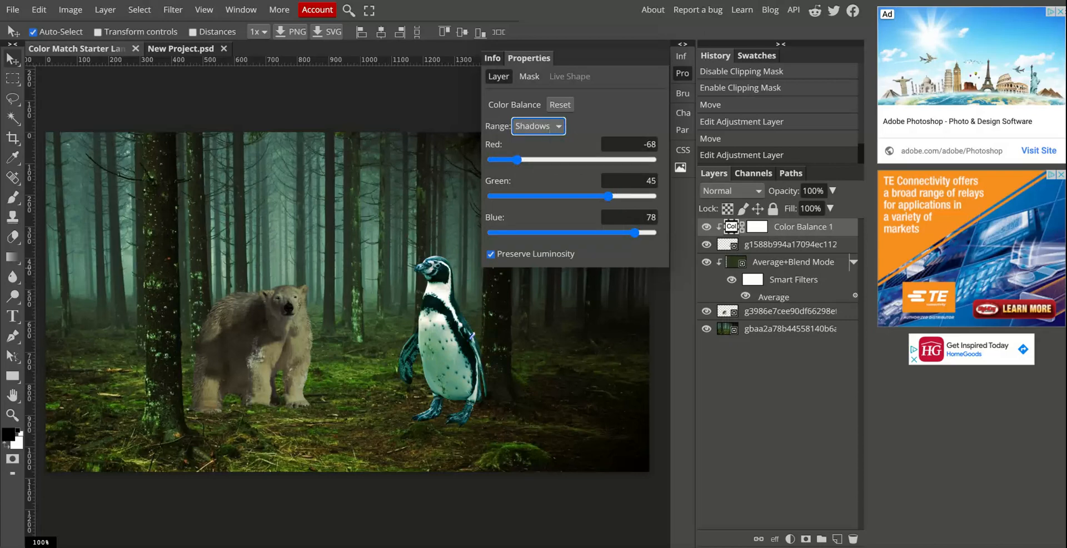
Set the penguin's Color Balance midtones to red -45 and raise their green and blue levels slightly.
click(540, 139)
drag(571, 161, 537, 161)
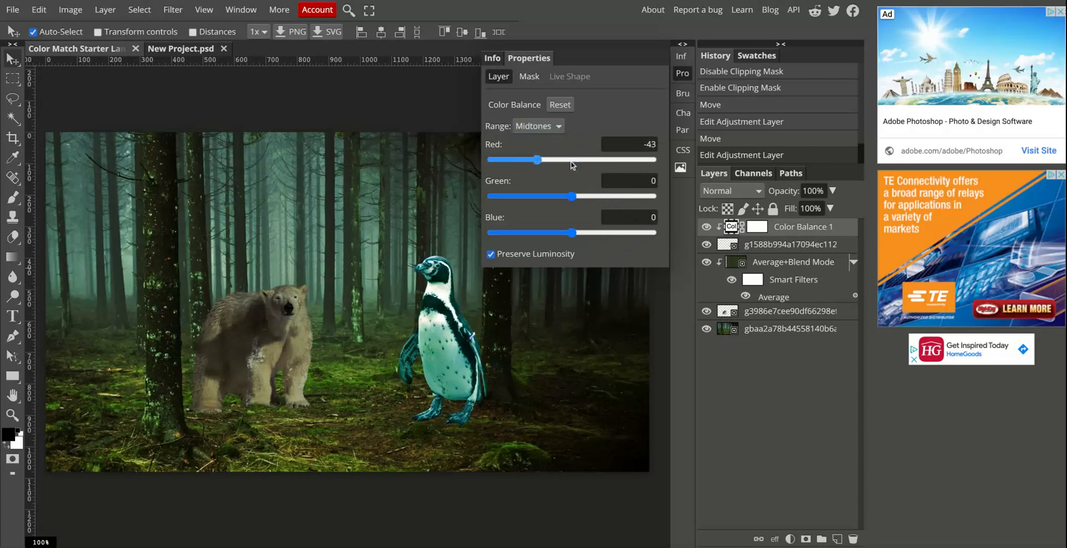
drag(575, 195, 574, 237)
drag(586, 197, 582, 199)
drag(588, 233, 586, 237)
Set the penguin's Color Balance highlights to red -11, green 22 and blue 44.
click(547, 145)
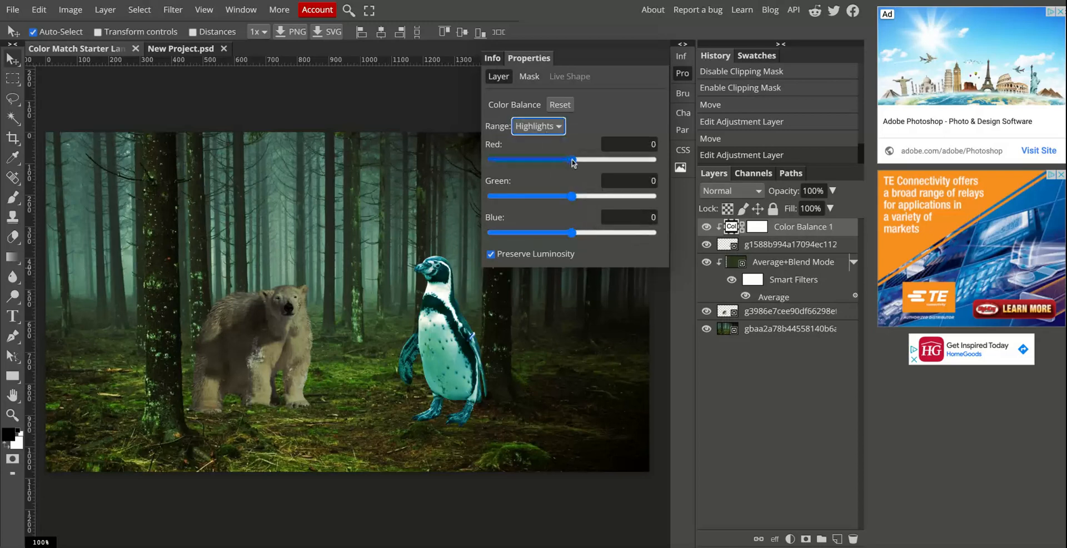
mouse_move(572, 161)
mouse_down()
mouse_move(548, 162)
mouse_move(597, 162)
mouse_move(547, 162)
mouse_move(563, 162)
mouse_up()
drag(572, 196, 590, 196)
mouse_move(571, 233)
mouse_down()
mouse_move(603, 233)
mouse_move(596, 241)
mouse_up()
Toggle Preserve Luminosity off and on to compare, and raise the blue highlights to 47.
click(556, 254)
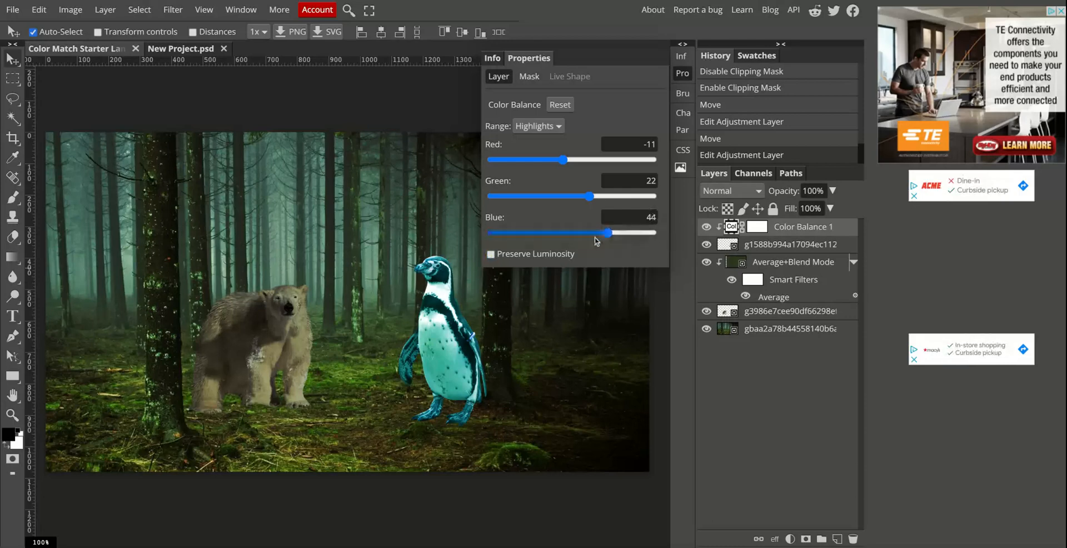
click(560, 254)
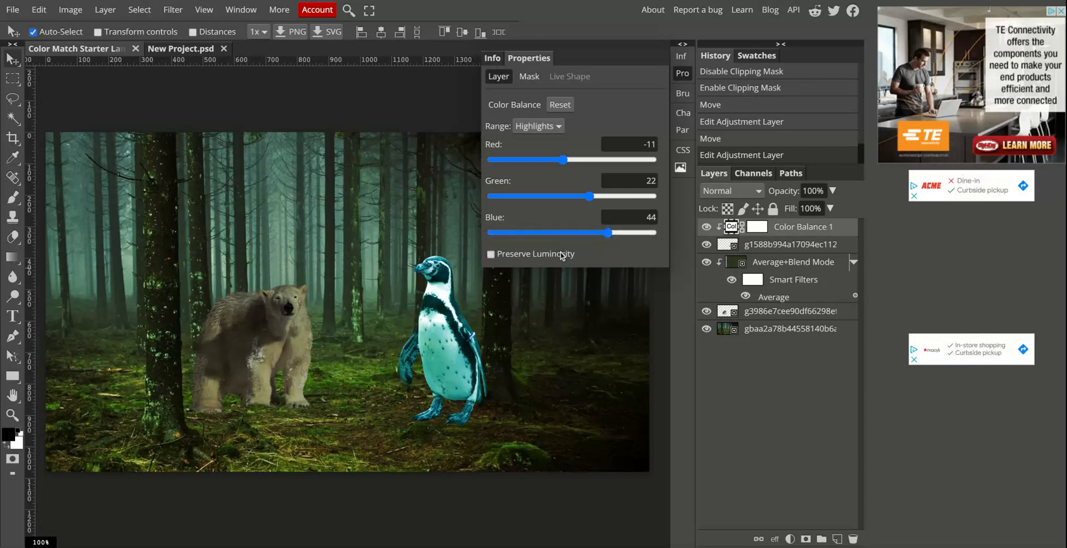
click(562, 256)
drag(608, 232, 609, 232)
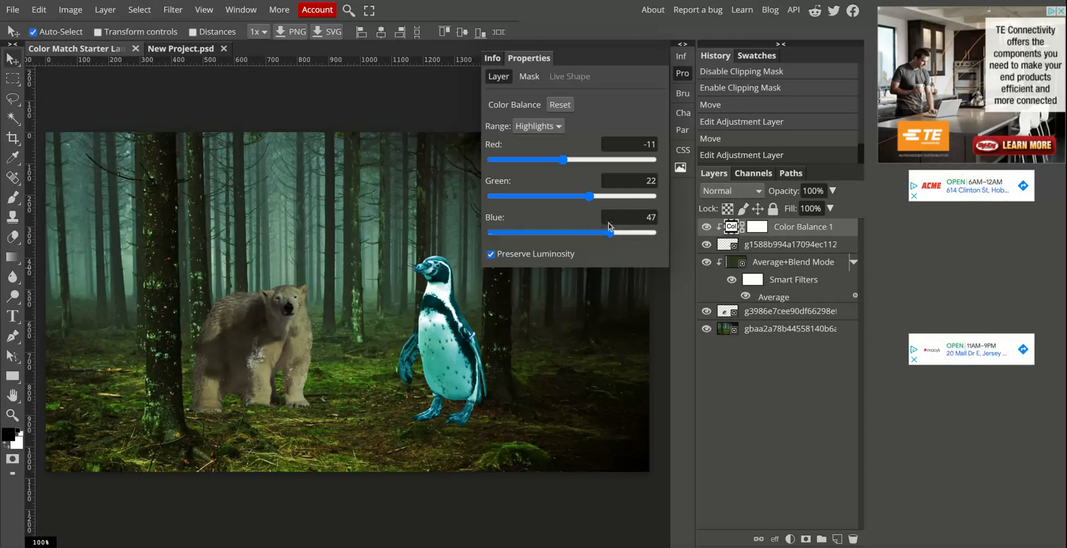
Readjust the penguin's Color Balance shadows to red -60, green 35 and blue 15.
click(552, 139)
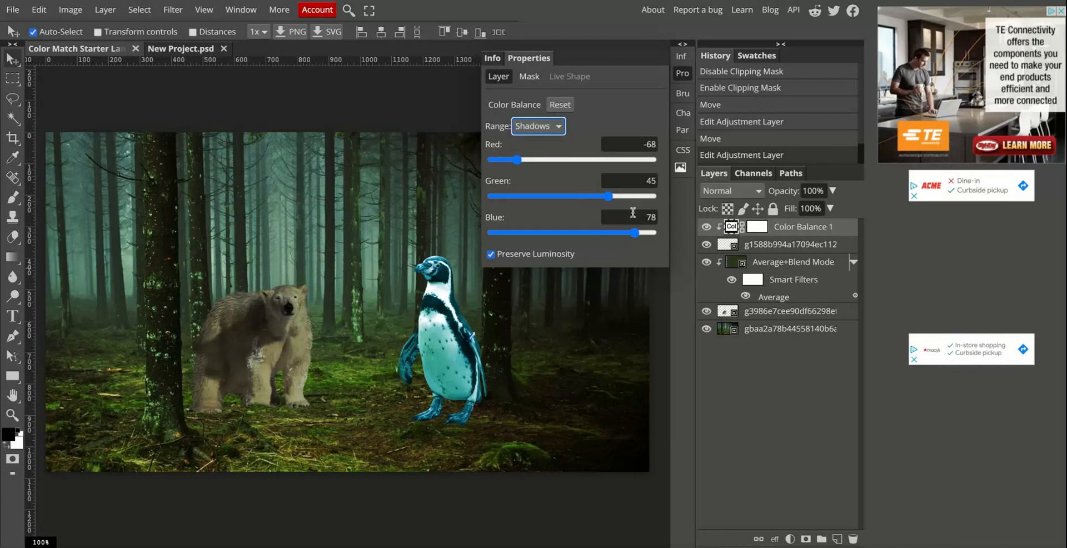
drag(636, 234, 603, 232)
mouse_move(520, 162)
mouse_down()
mouse_move(542, 160)
mouse_move(524, 160)
mouse_up()
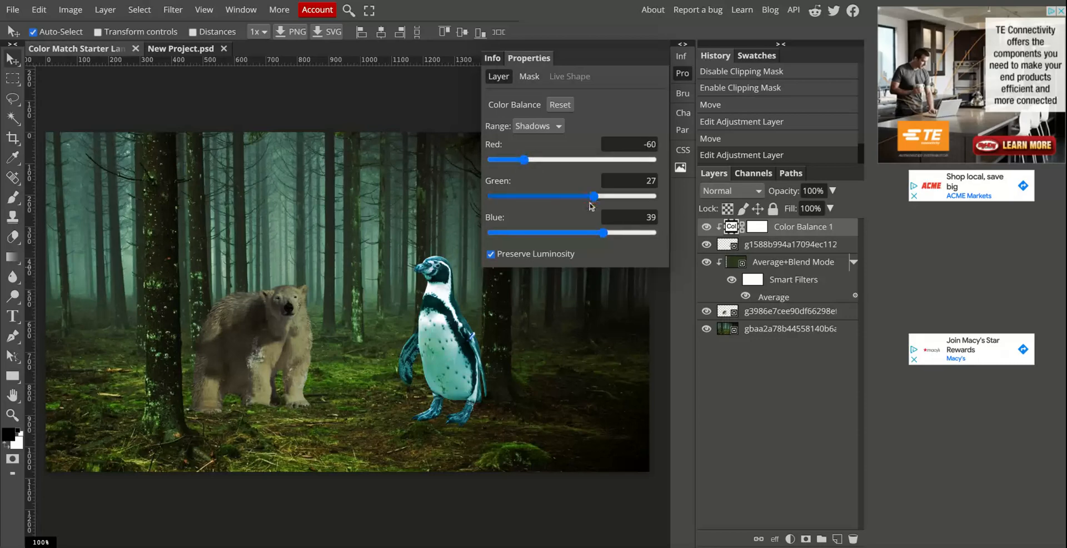
drag(604, 234, 591, 233)
drag(593, 196, 599, 196)
Set the penguin's Color Balance midtones to red -19, green 34 and blue -6.
click(555, 138)
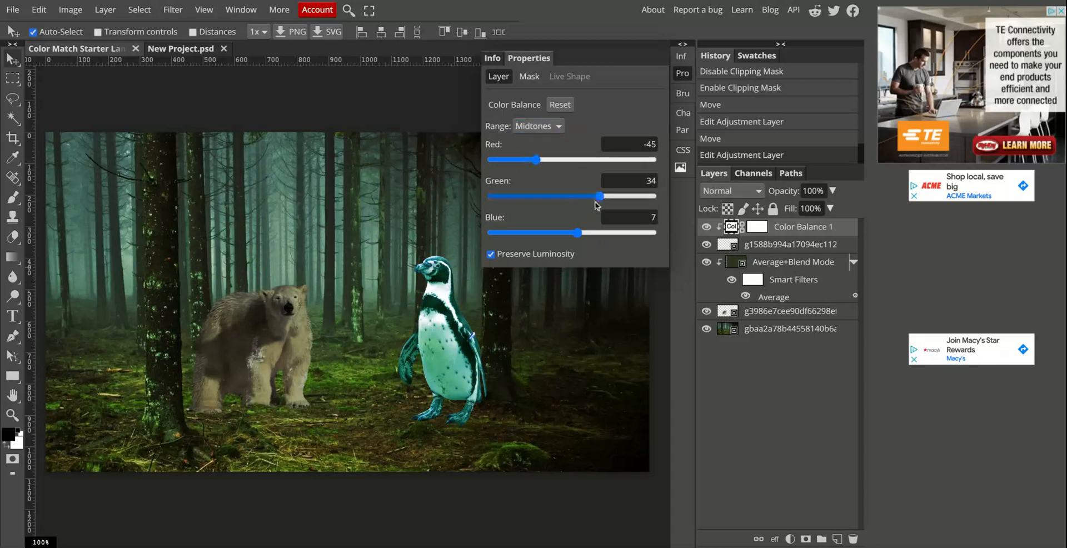
drag(580, 232, 568, 234)
drag(537, 160, 556, 159)
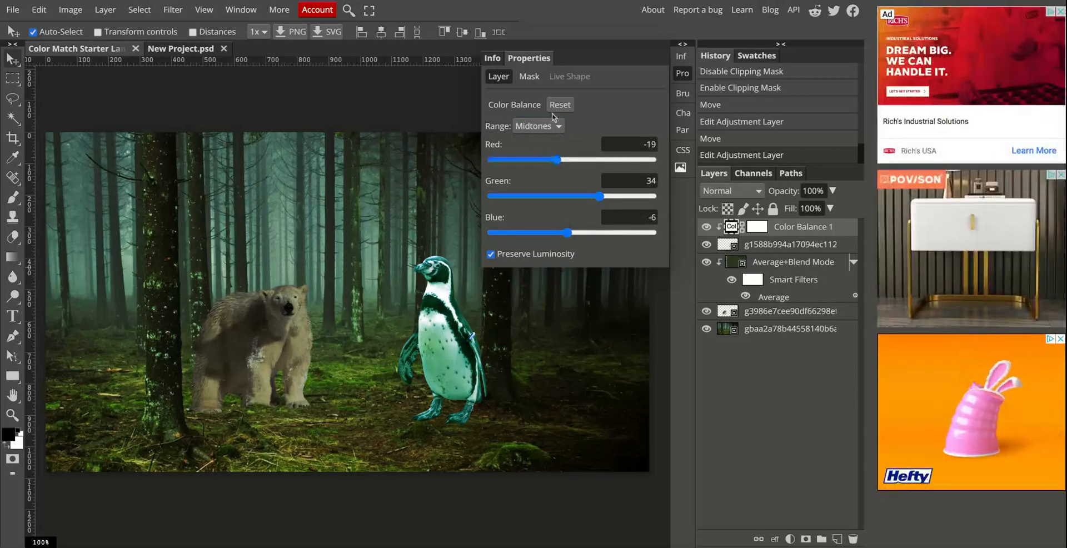
Reduce the Color Balance shadows to green 26 and blue 8, and close the adjustment settings.
click(552, 117)
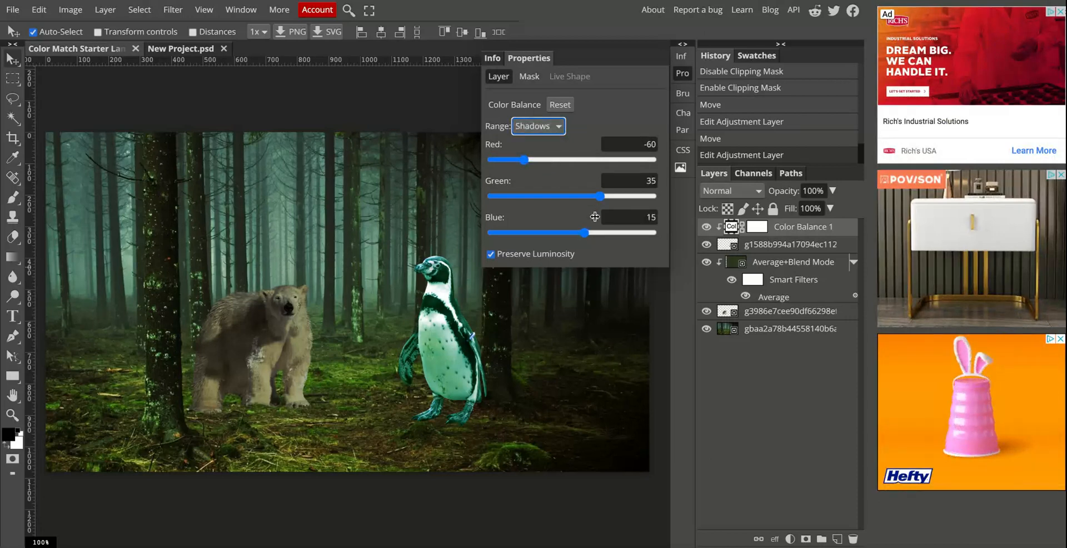
drag(600, 195, 593, 195)
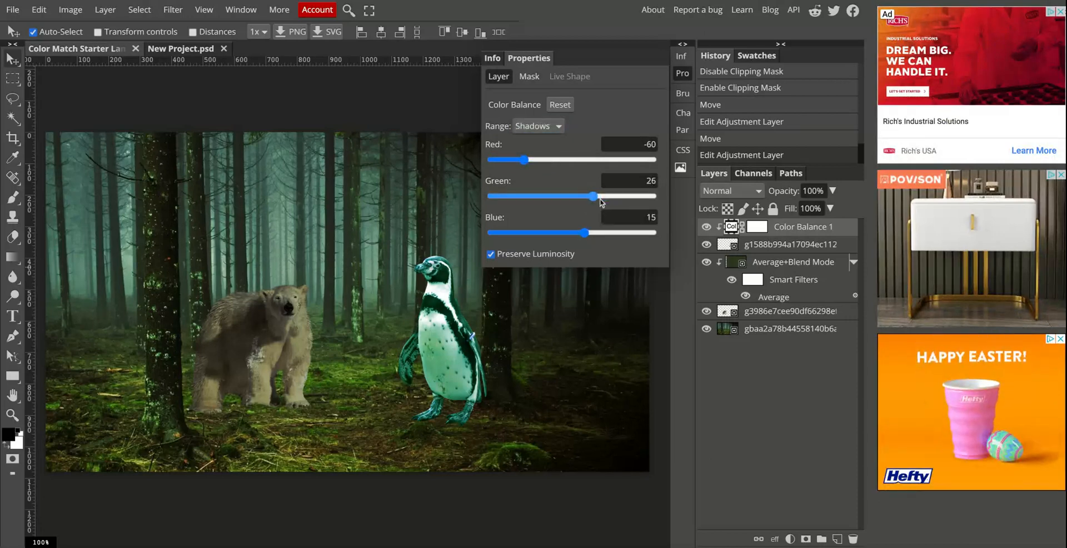
drag(584, 232, 578, 233)
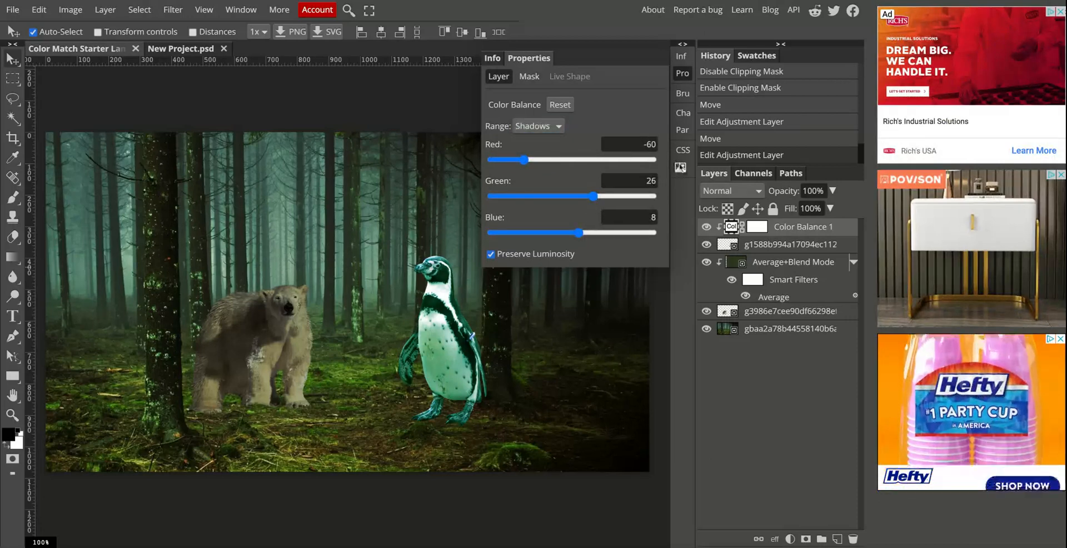
click(680, 167)
click(681, 172)
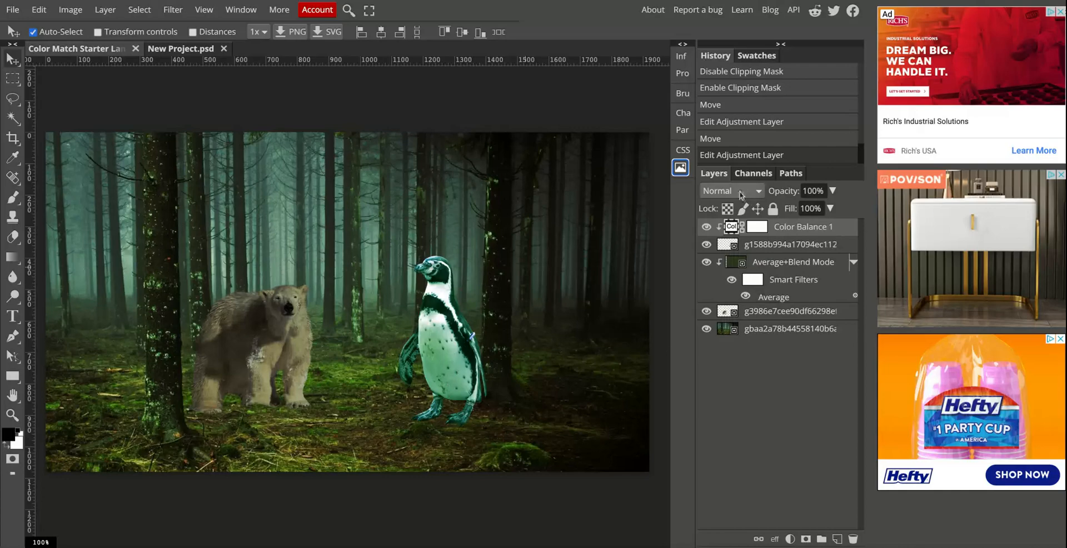
Move the penguin slightly up and to the left, and set the Color Balance layer's blend mode to Darken.
drag(436, 366, 426, 347)
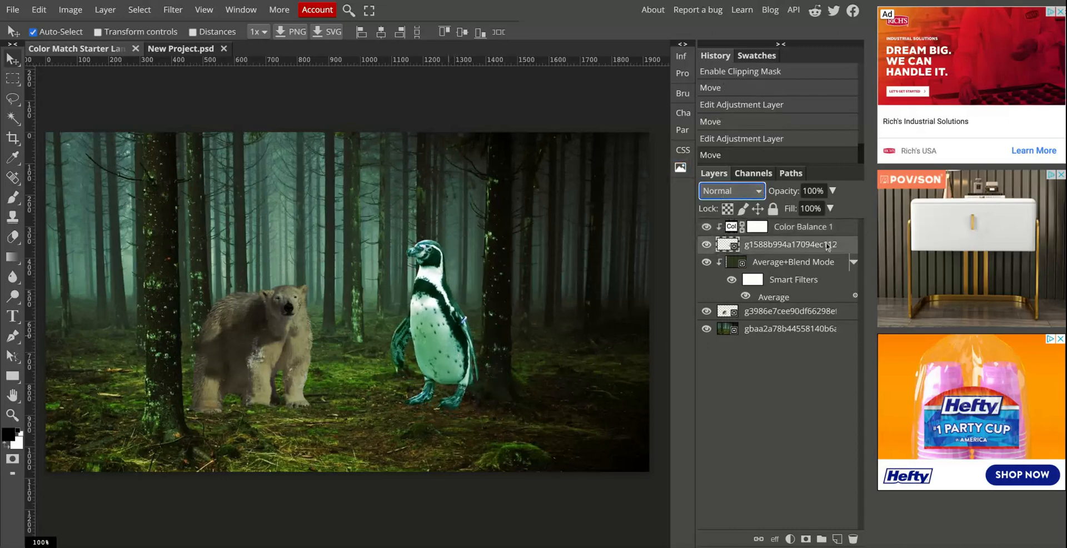
click(795, 228)
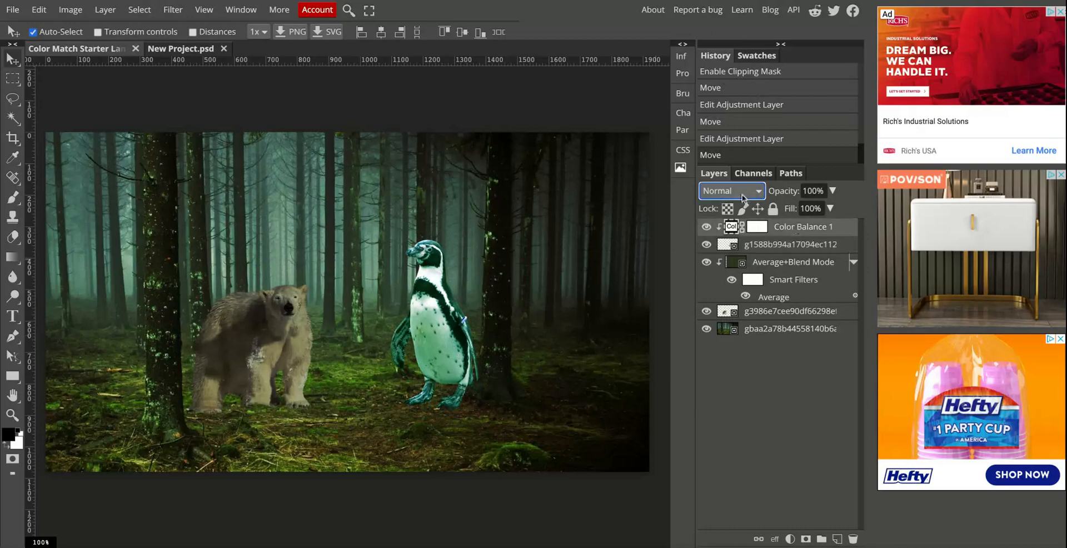
click(750, 223)
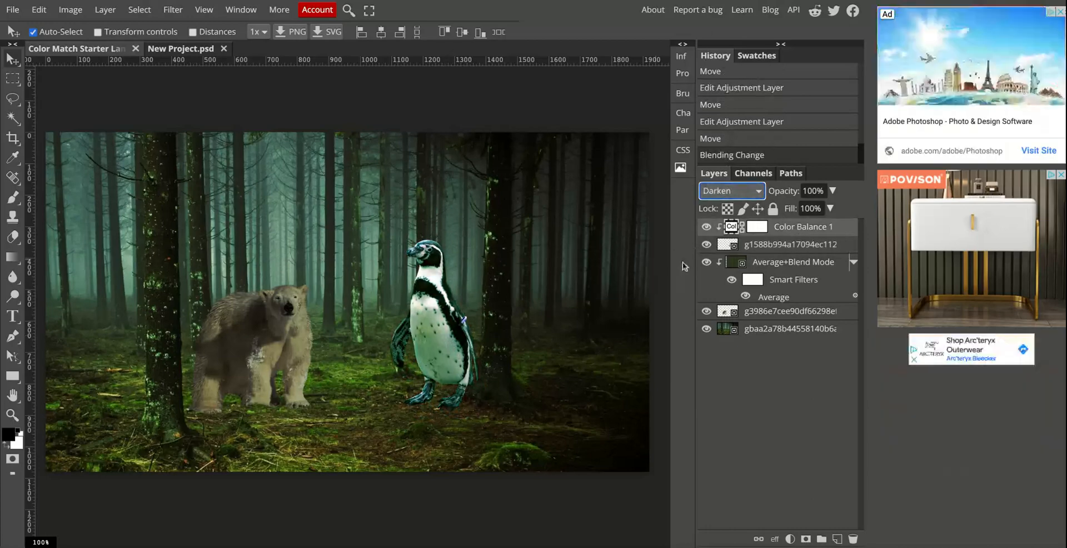
Raise the Color Balance shadows to green 59 with a moderately higher blue, and close the adjustment settings.
double_click(731, 227)
drag(593, 196, 615, 196)
mouse_move(580, 233)
mouse_down()
mouse_move(622, 233)
mouse_move(587, 233)
mouse_move(599, 233)
mouse_up()
drag(616, 197, 619, 197)
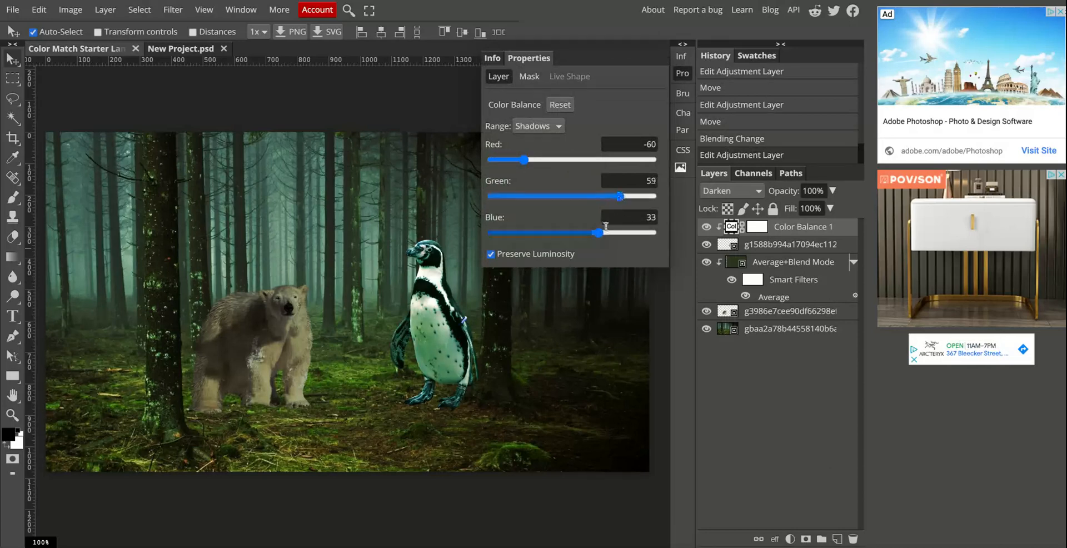
drag(599, 233, 591, 233)
click(682, 73)
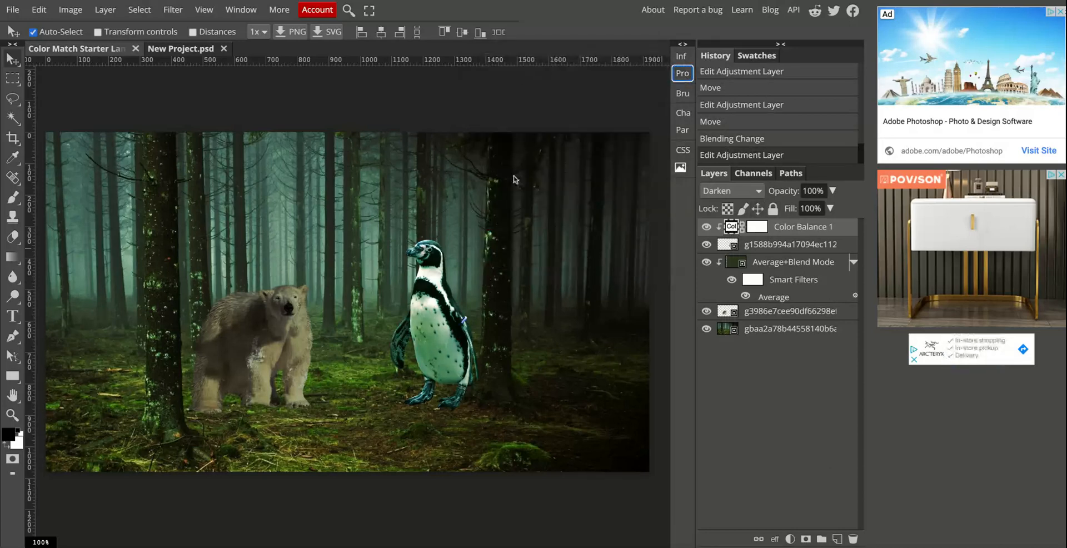
Review the available adjustment layer types and the Clipping Mask option for the Color Balance layer.
click(105, 9)
mouse_move(100, 28)
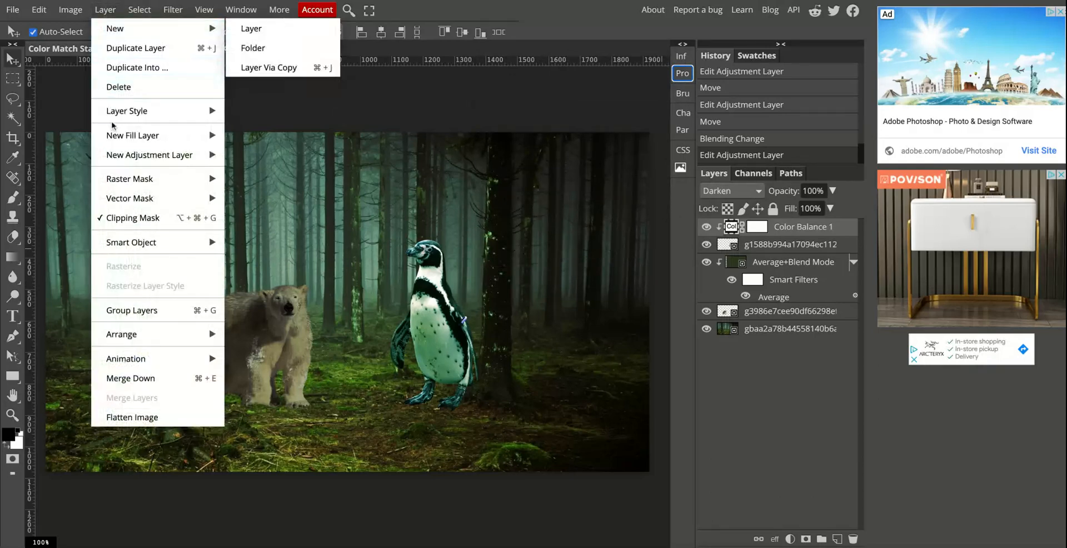
mouse_move(167, 154)
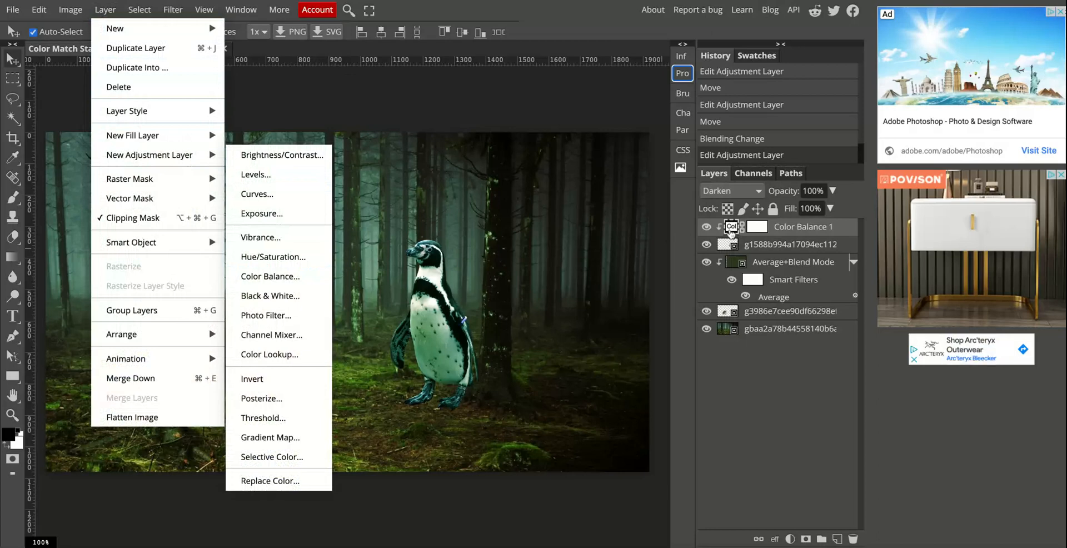
click(730, 232)
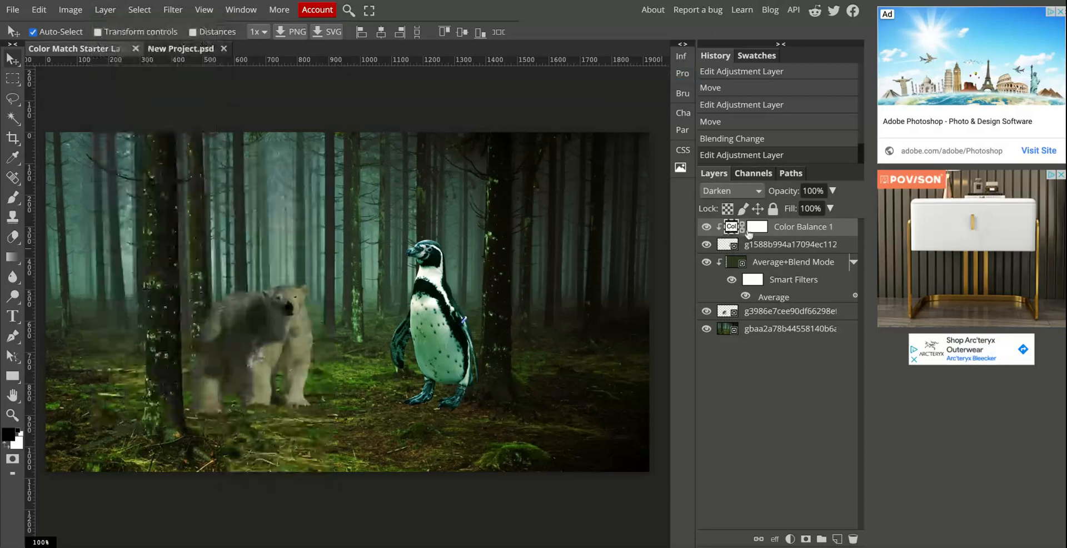
click(104, 10)
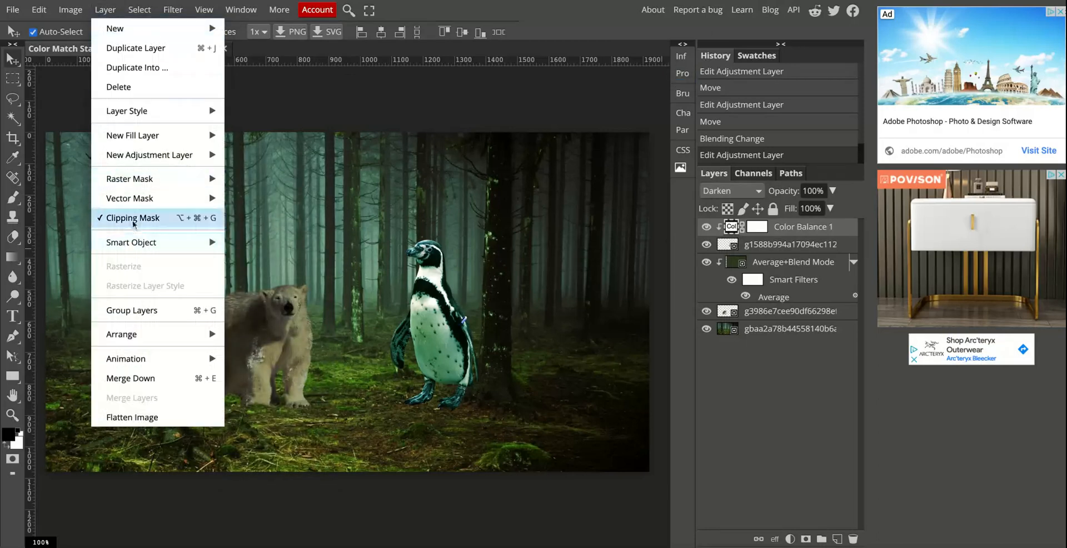
click(785, 230)
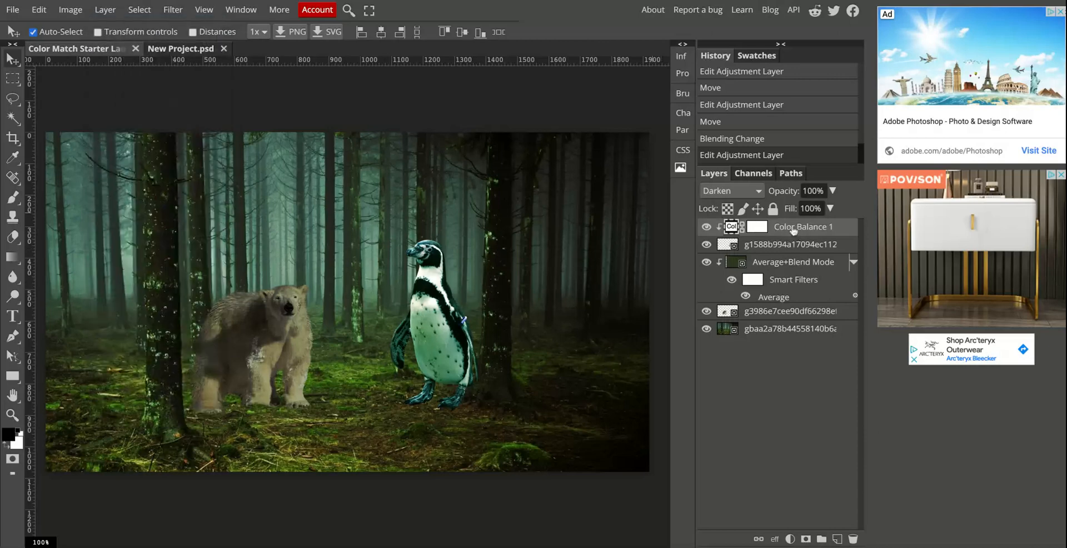
click(105, 9)
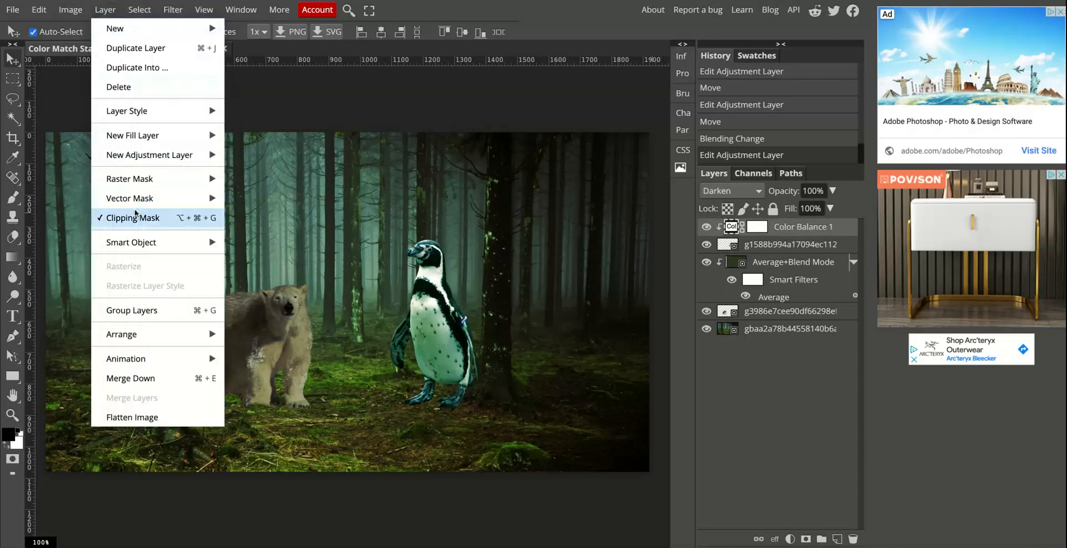
click(779, 227)
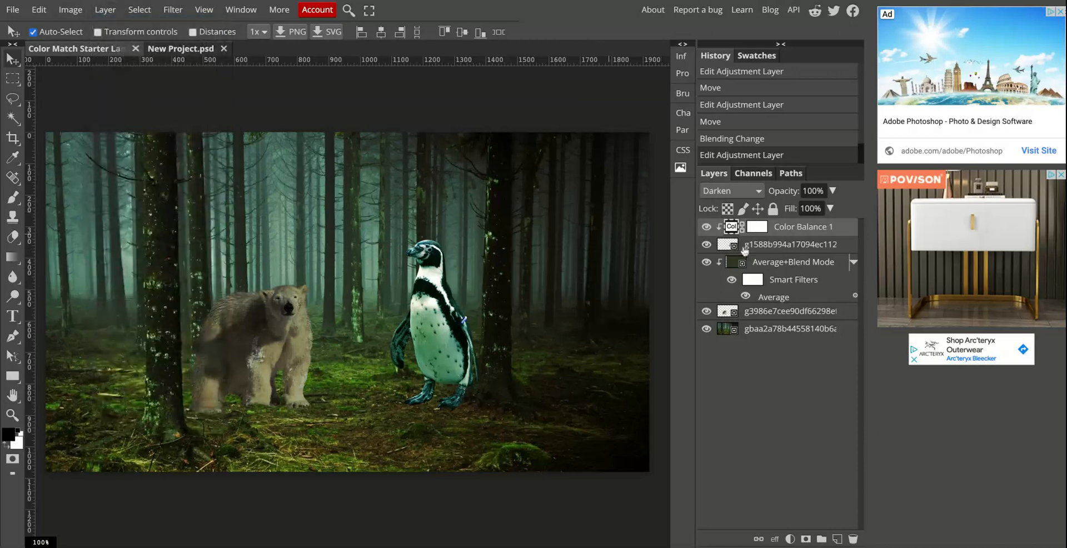